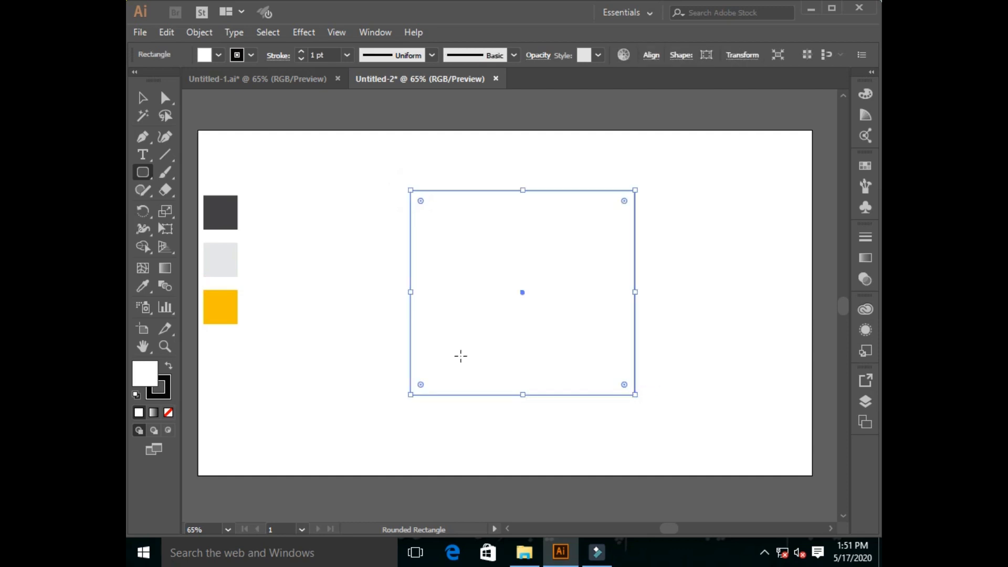
Round the large rectangle's two upper corners to 233.85 px to form an arch, and move the arch slightly left.
left_click(142, 98)
left_click(736, 272)
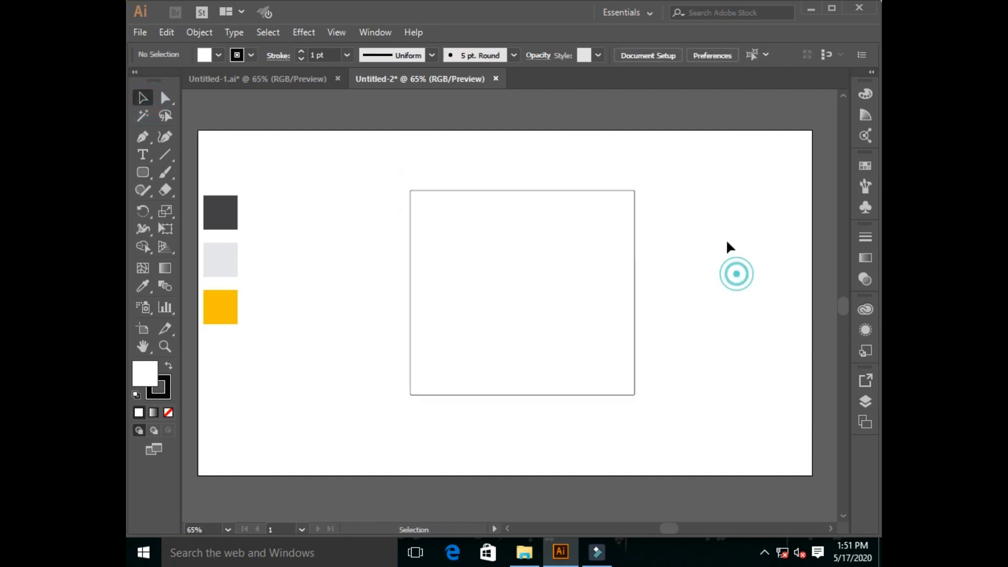
left_click(165, 98)
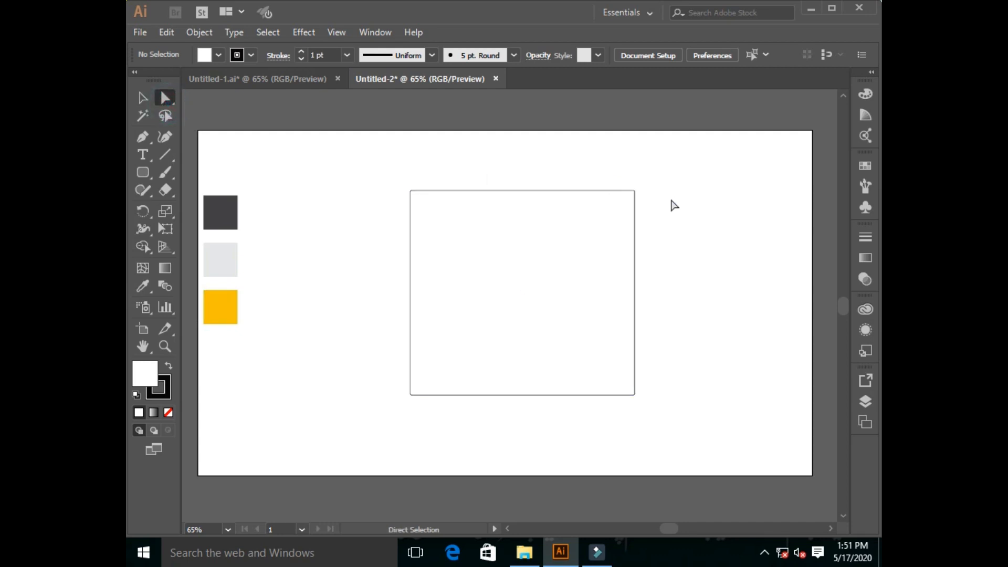
left_click_drag(663, 215, 331, 165)
left_click_drag(420, 201, 559, 352)
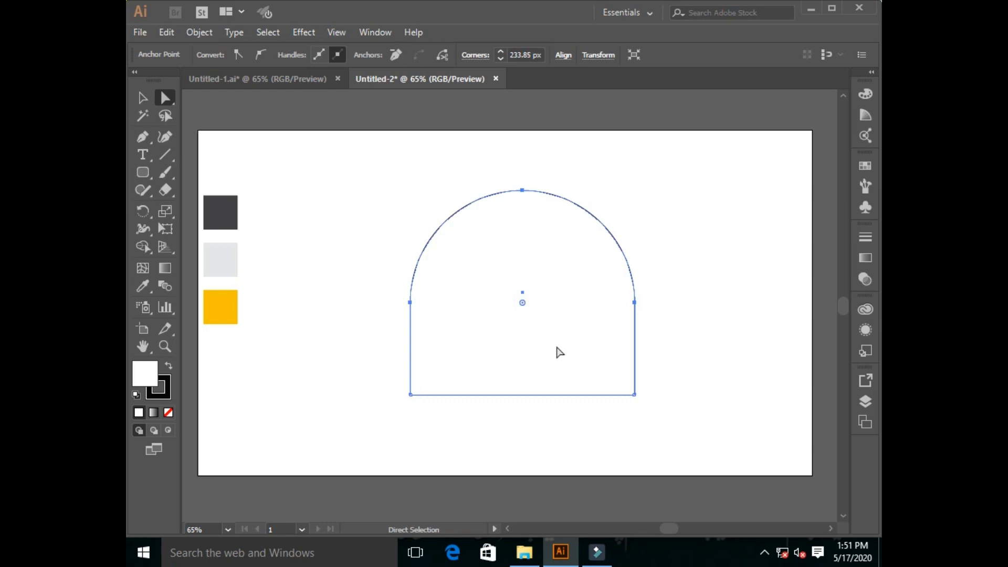
left_click(142, 98)
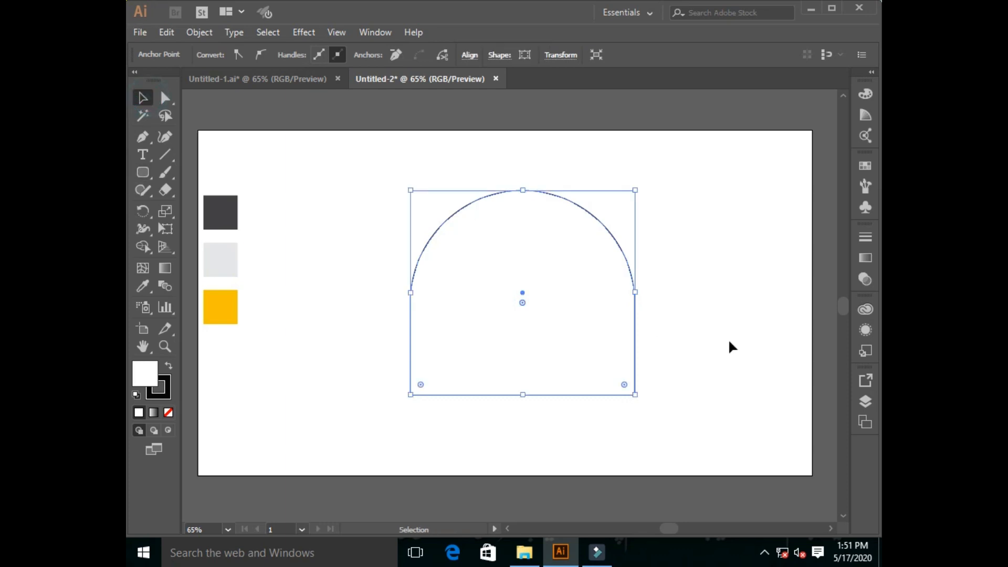
left_click(729, 342)
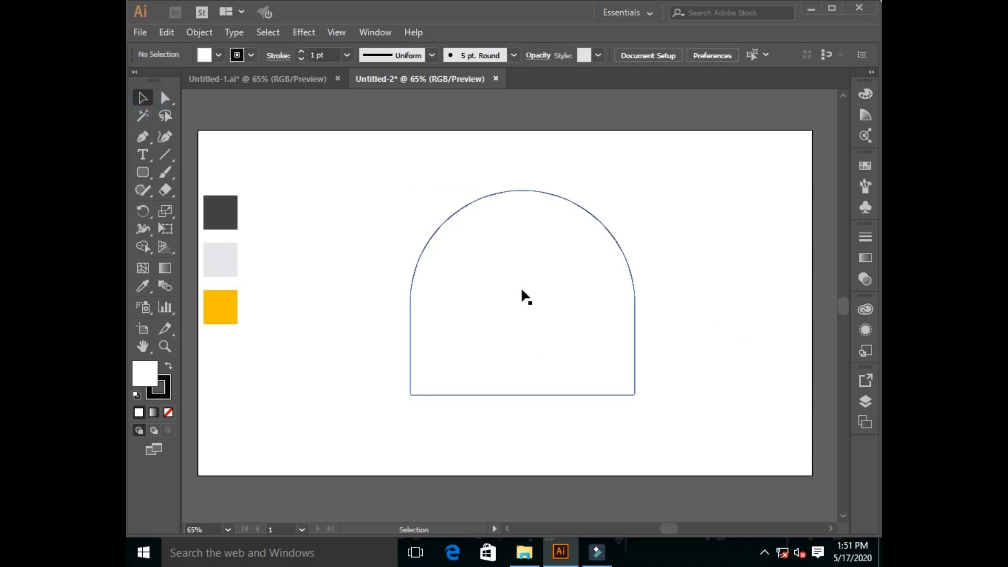
left_click_drag(525, 297, 494, 294)
left_click(740, 326)
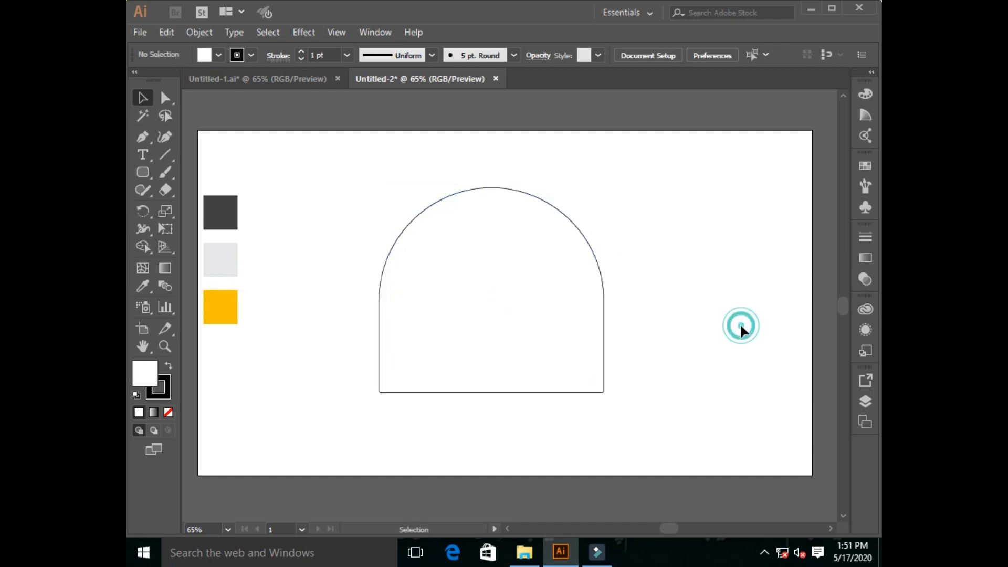
Draw a square smaller than the arch and place it centred inside the arch, flush with its base.
left_click_drag(140, 171, 206, 184)
left_click_drag(637, 212, 802, 393)
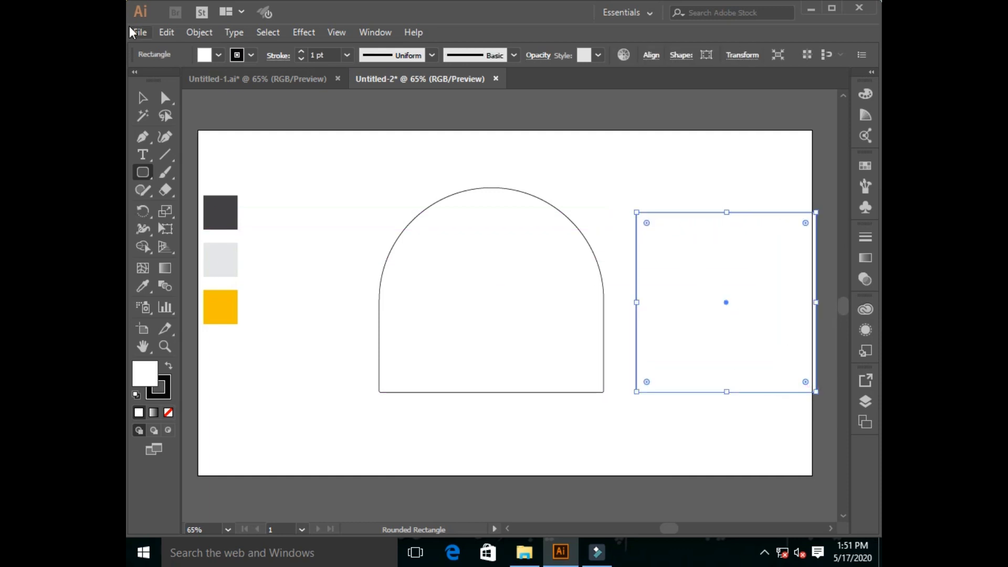
left_click(142, 97)
left_click_drag(722, 300, 483, 298)
left_click(678, 300)
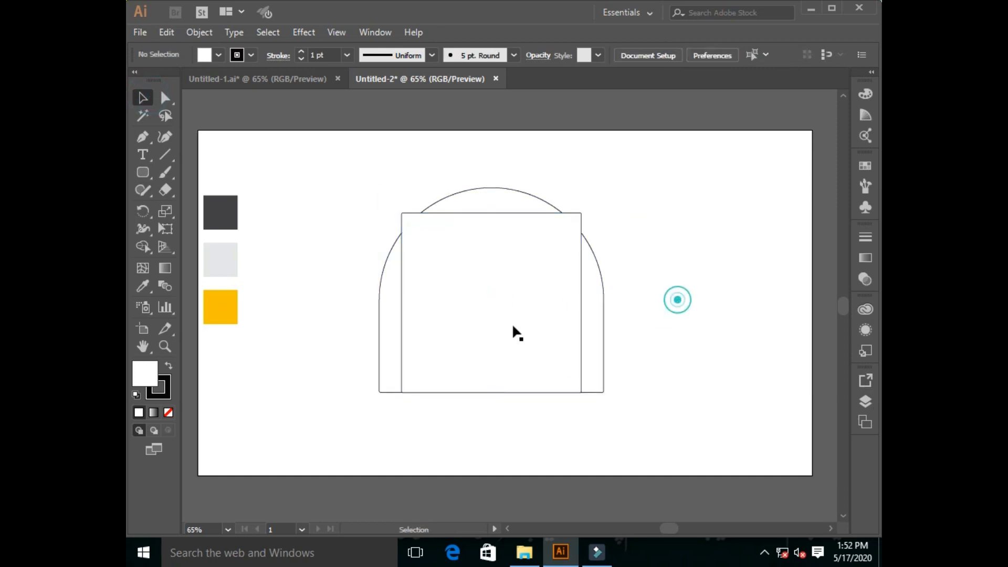
Narrow the inner square from both sides so that it fits within the arch as an upright rectangle.
left_click(402, 303)
left_click_drag(403, 302, 428, 303)
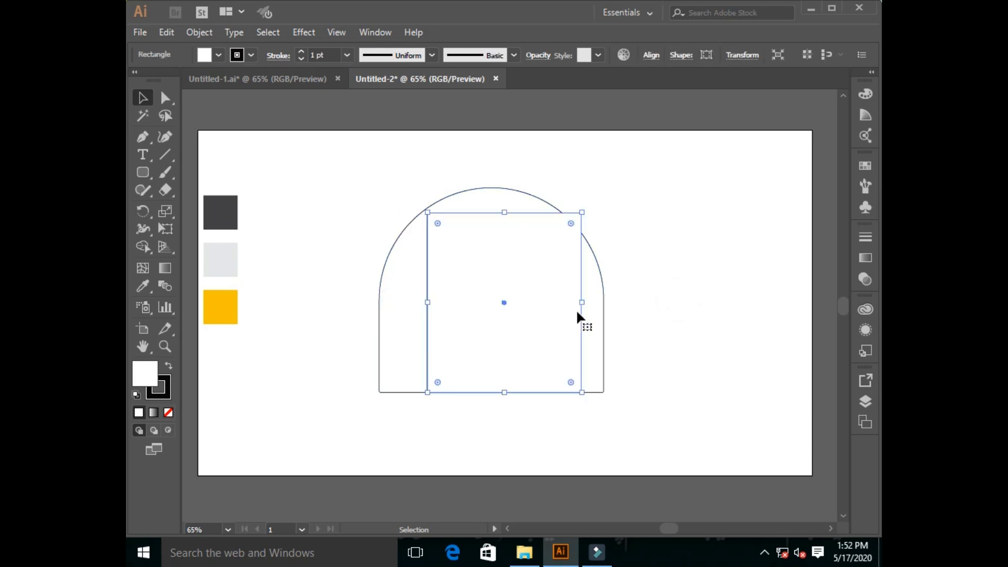
left_click_drag(581, 302, 554, 305)
left_click(701, 324)
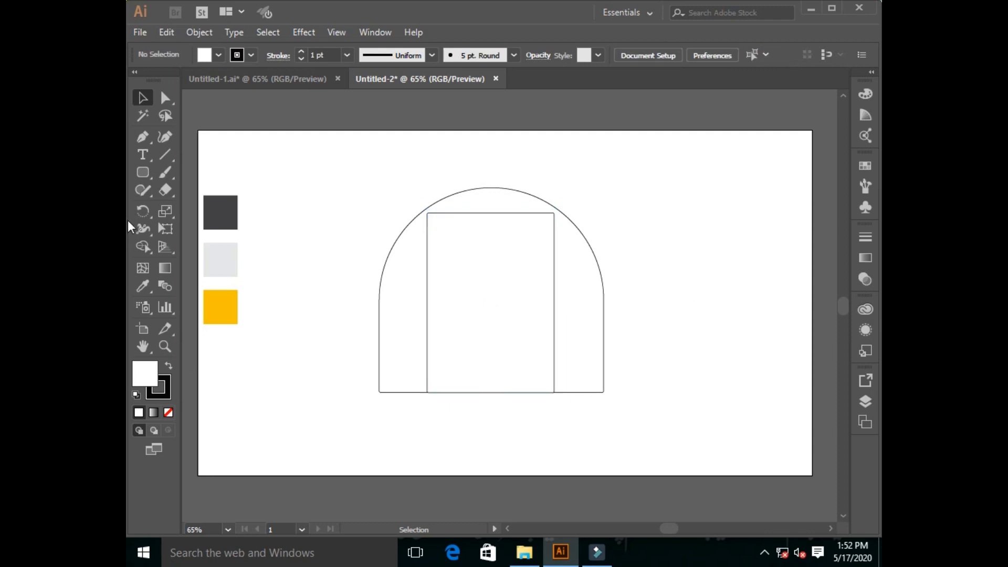
Round the inner rectangle's two upper corners fully to make a smaller arch inside the large one.
left_click(165, 98)
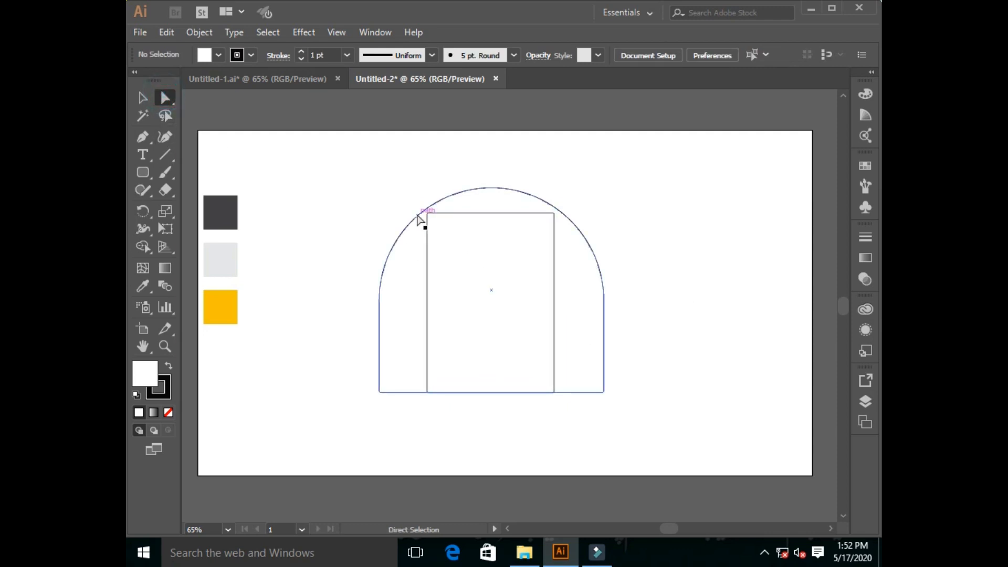
left_click_drag(424, 215, 446, 226)
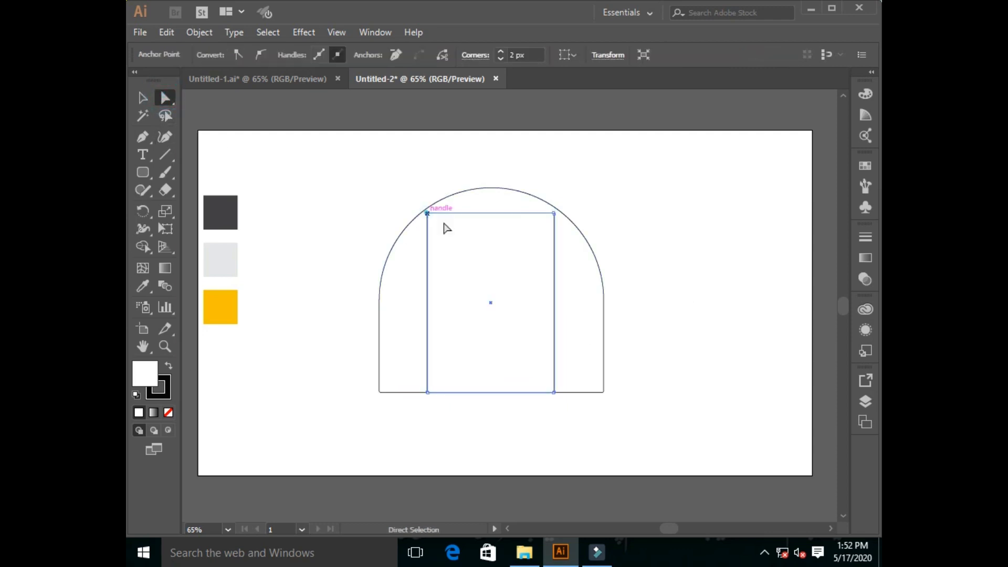
left_click(553, 215, "shift")
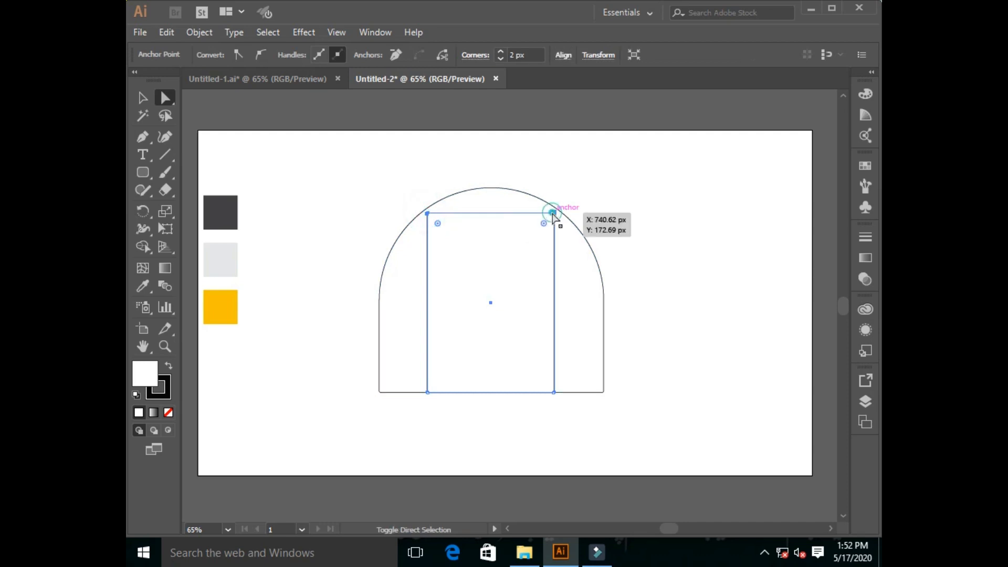
left_click_drag(443, 228, 464, 249)
key("v")
left_click(648, 347)
left_click(629, 455)
Cut the inner arch out of the outer arch with the Shape Builder tool, leaving an open U-shaped band.
left_click_drag(628, 425, 373, 181)
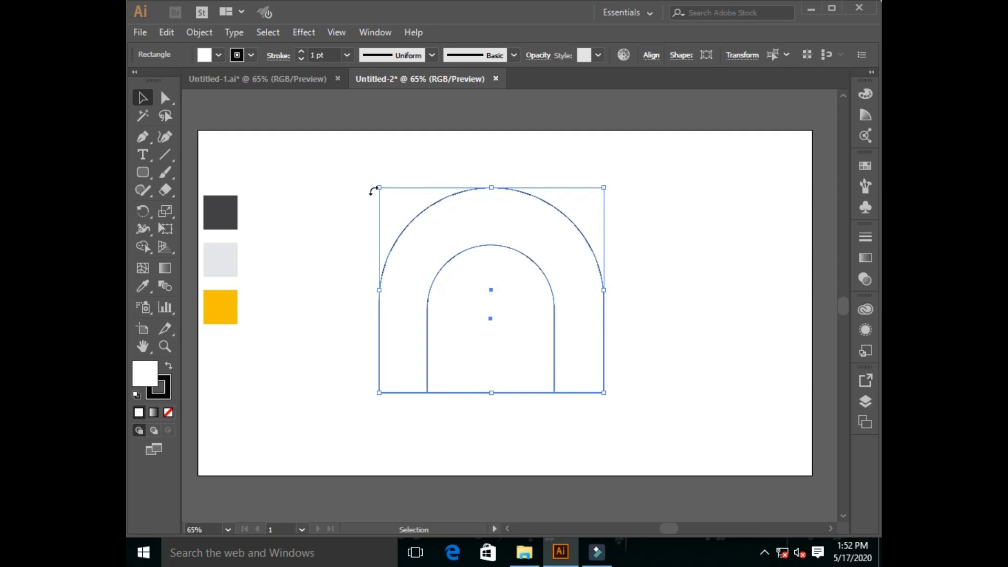
left_click(148, 237)
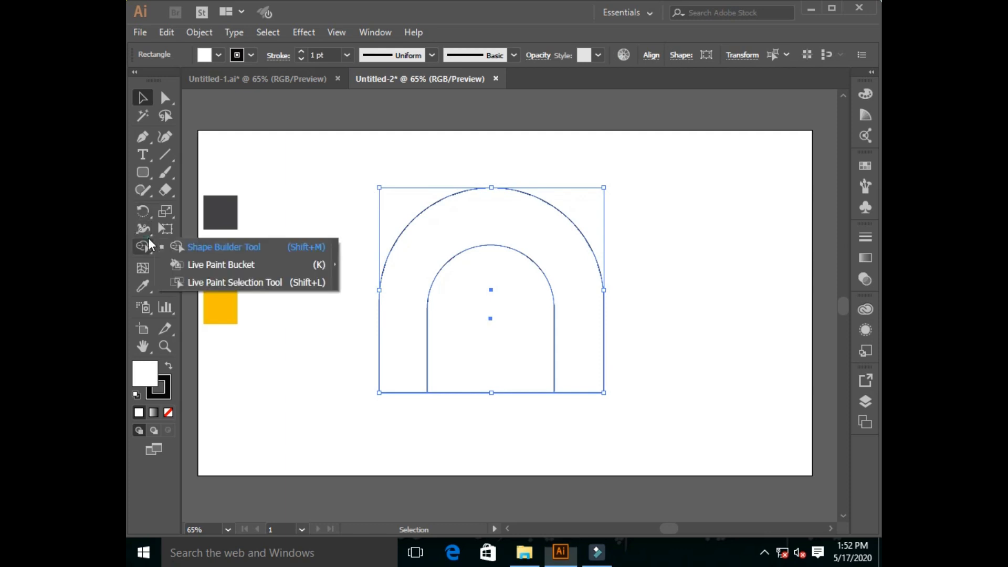
left_click(194, 242)
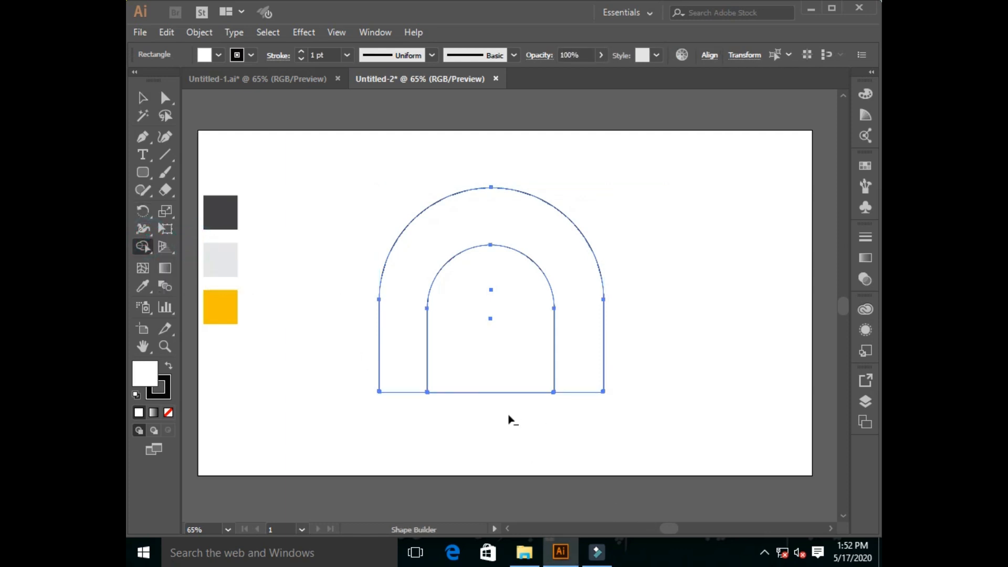
left_click_drag(508, 417, 506, 317)
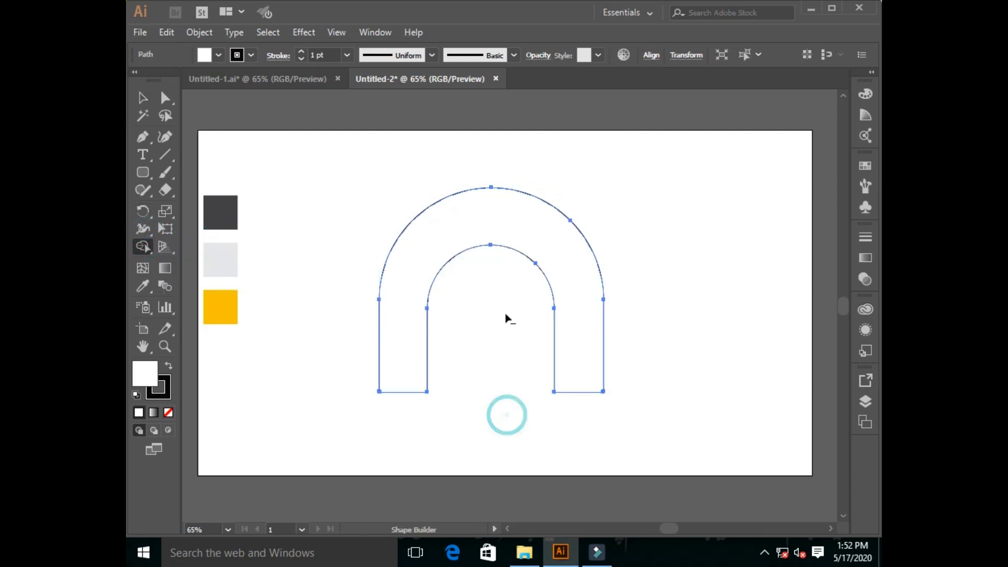
left_click(148, 98)
left_click(699, 372)
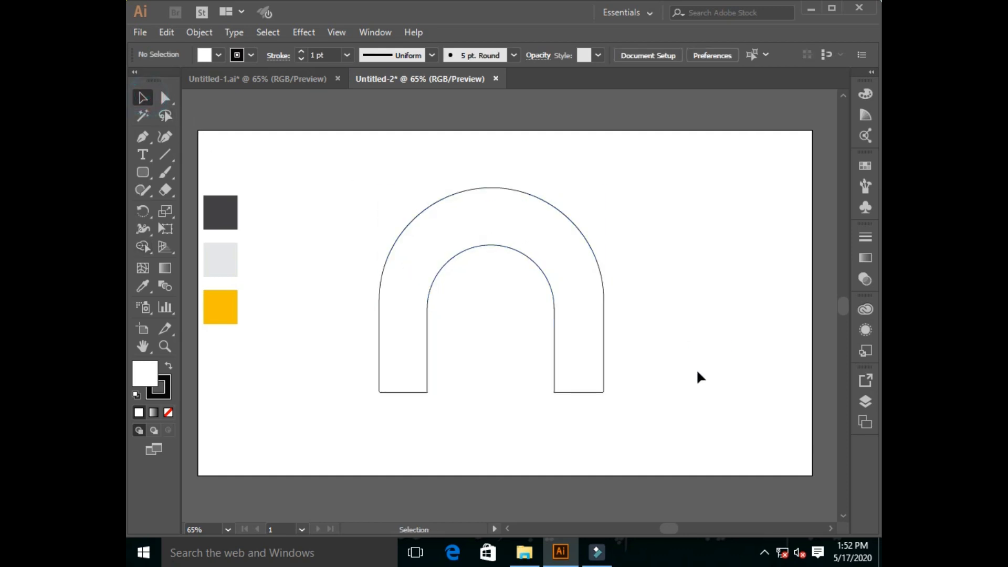
Rotate the U-shaped band 90° clockwise so its opening faces left, and move it to the right on the artboard.
left_click_drag(625, 417, 378, 180)
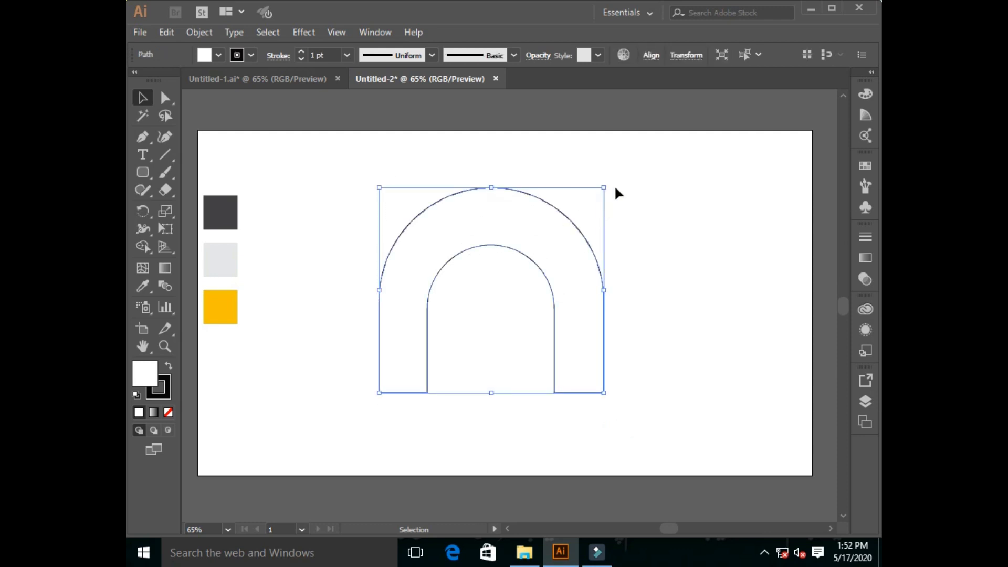
left_click_drag(610, 185, 602, 391)
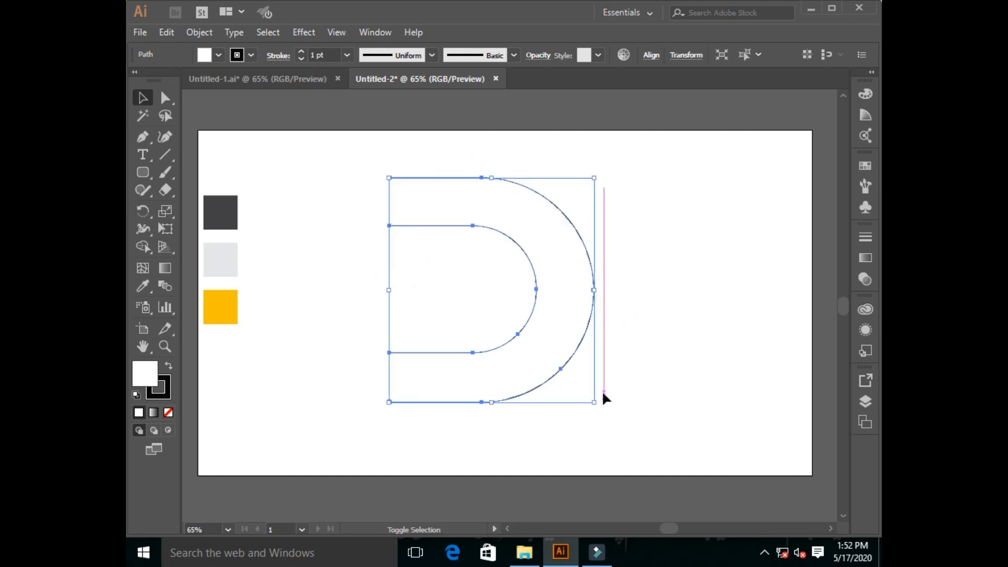
left_click(639, 344)
left_click_drag(534, 307, 642, 307)
left_click(725, 389)
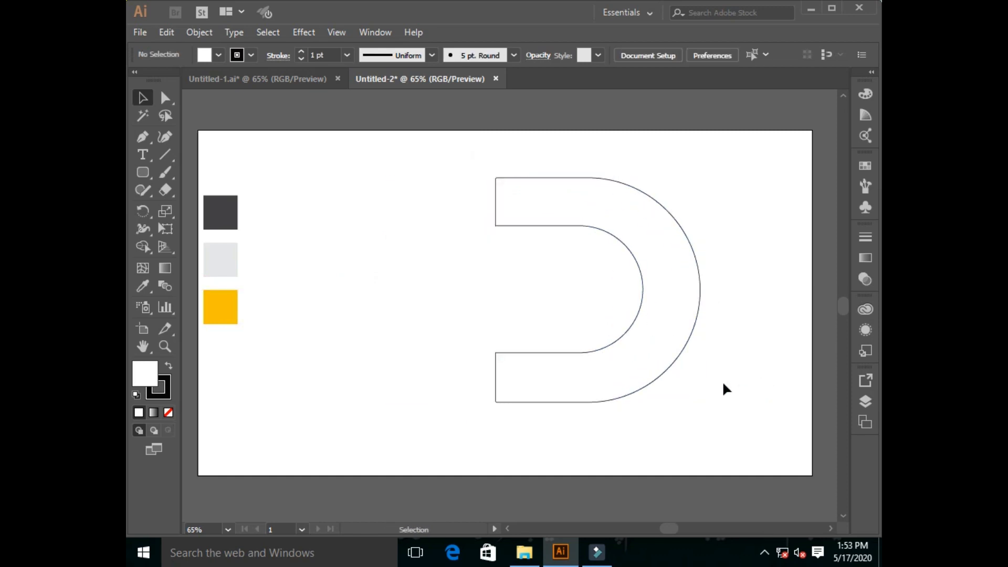
left_click(650, 383)
left_click(144, 287)
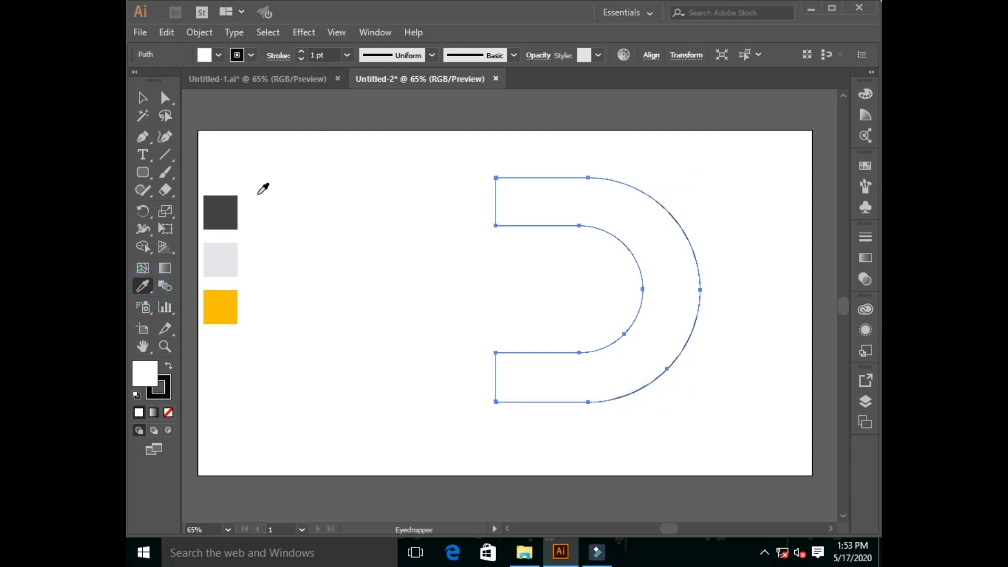
left_click(142, 98)
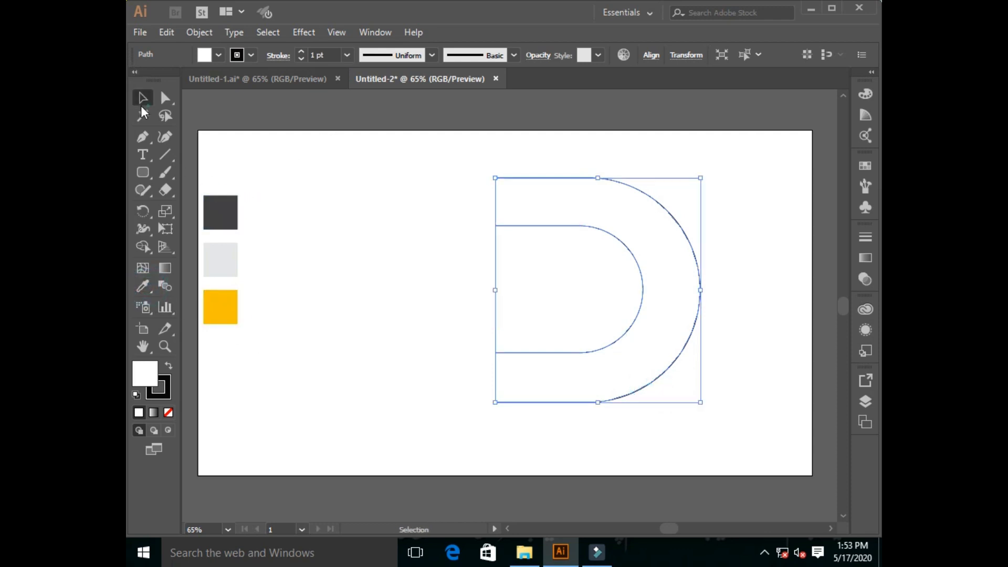
Draw a small rectangle as tall as the band's upper arm just left of it, and place a copy beside the lower arm.
left_click_drag(143, 174, 226, 187)
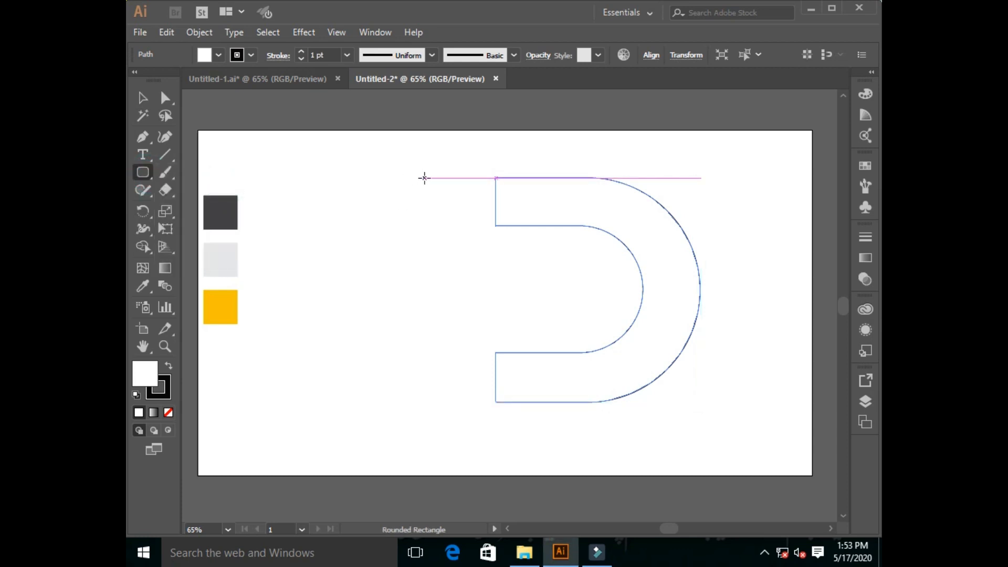
left_click_drag(420, 178, 476, 200)
left_click(143, 97)
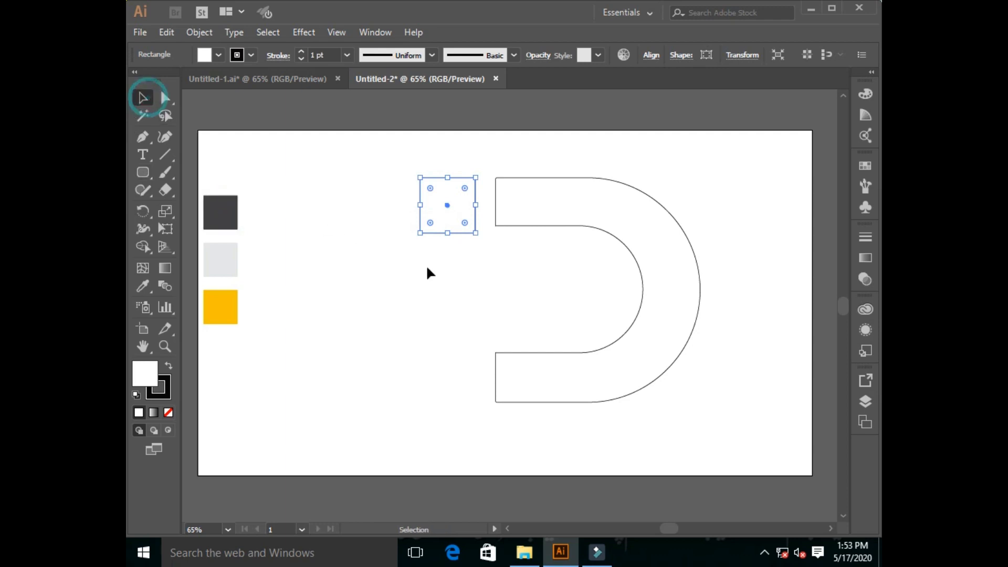
left_click(460, 279)
left_click_drag(477, 202, 458, 395)
left_click(460, 284)
left_click(458, 433)
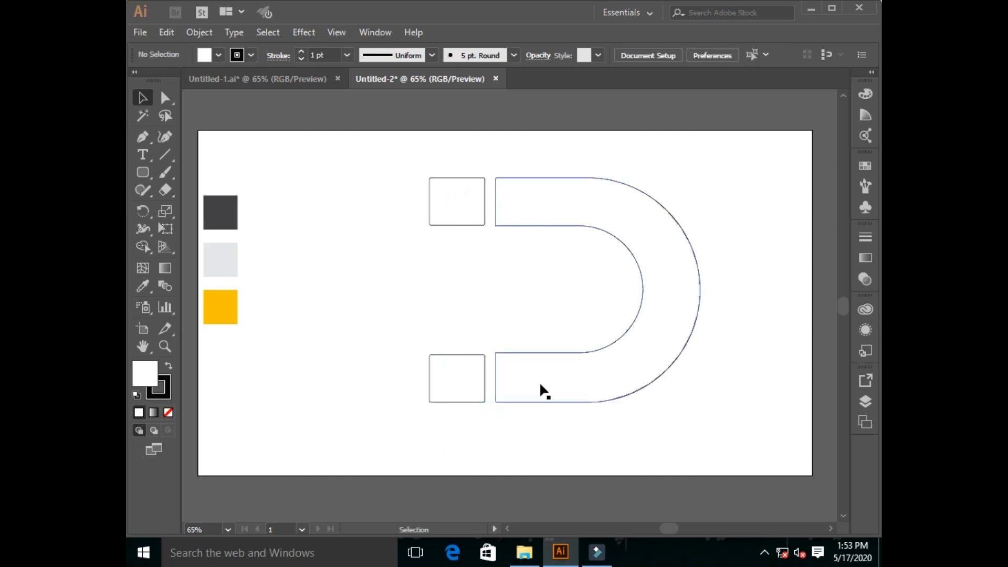
Apply the dark grey sample square's colour to the U-shaped band with the Eyedropper.
left_click(551, 402)
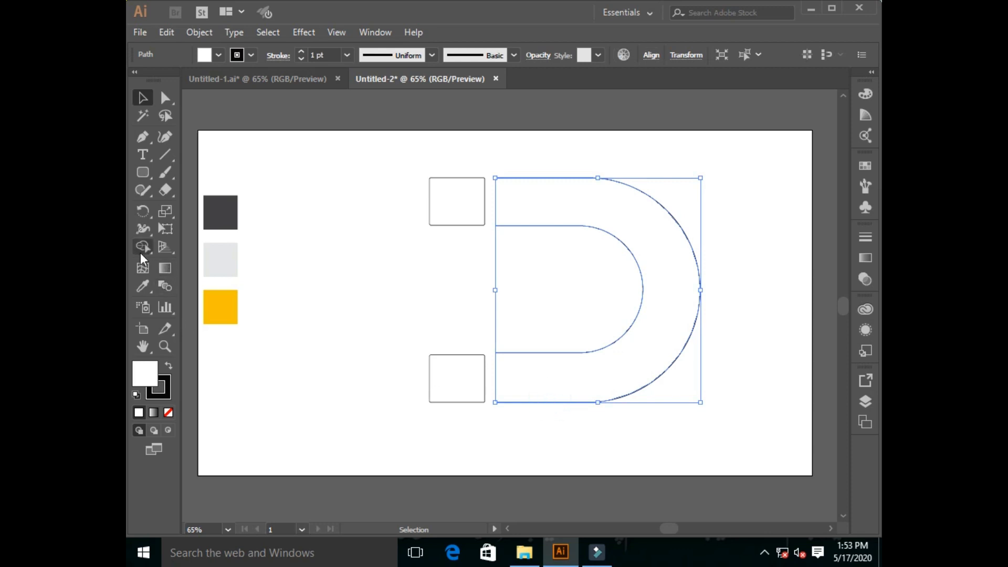
left_click(143, 286)
left_click(234, 207)
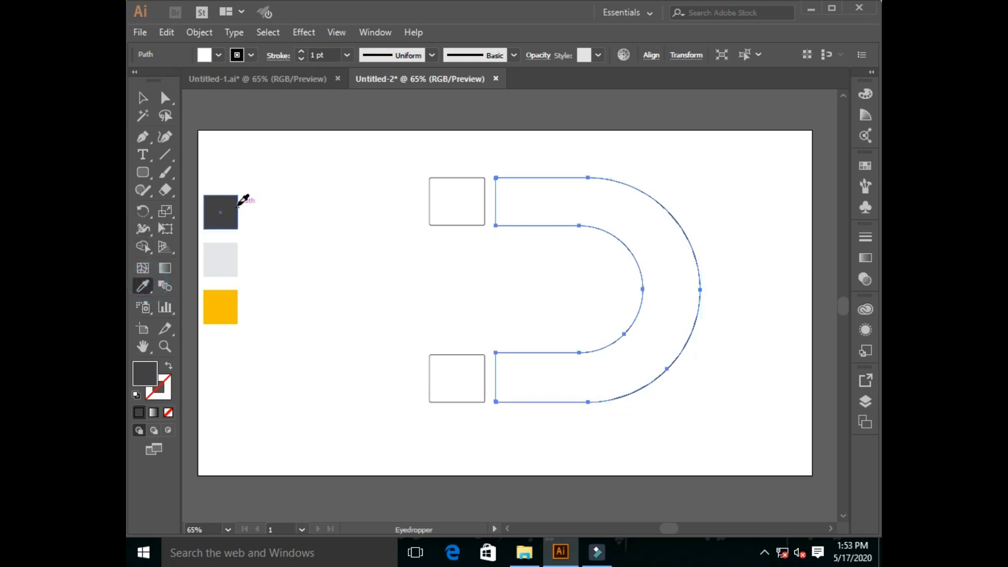
left_click(143, 99)
left_click(381, 225)
Apply the light grey sample square's colour to both small rectangles beside the arms with the Eyedropper.
left_click(443, 223)
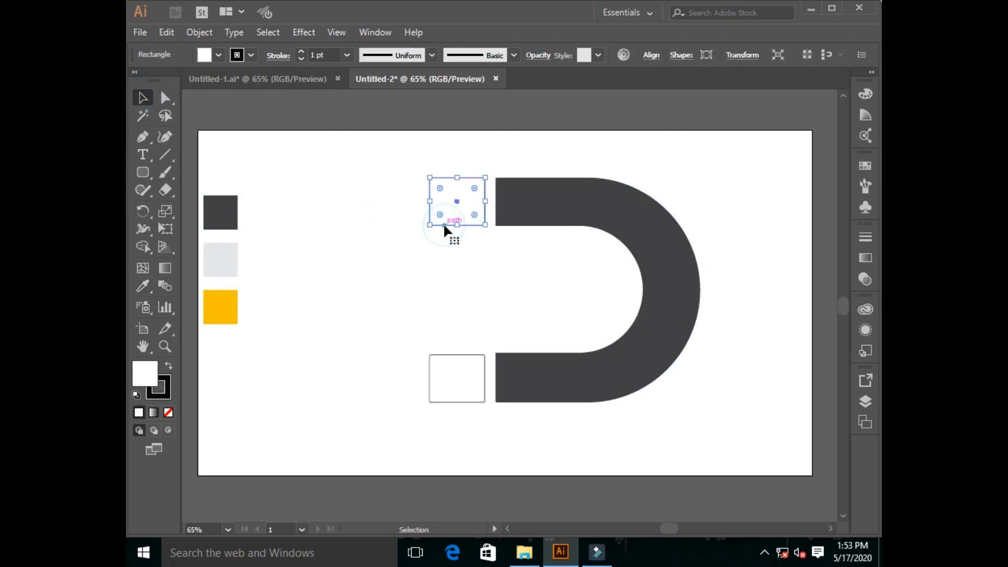
left_click(449, 355, "shift")
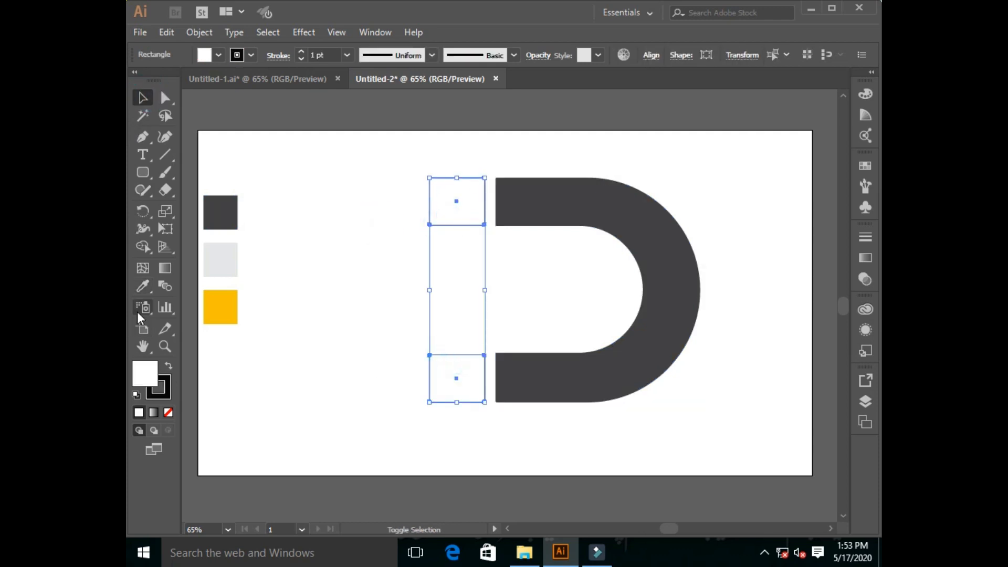
left_click(143, 286)
left_click(223, 262)
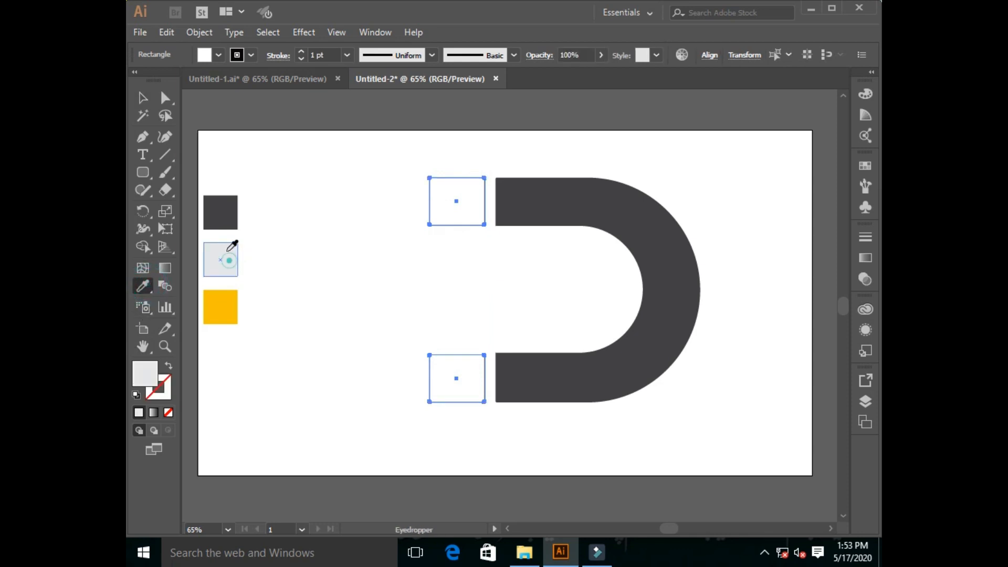
left_click(143, 98)
left_click(605, 428)
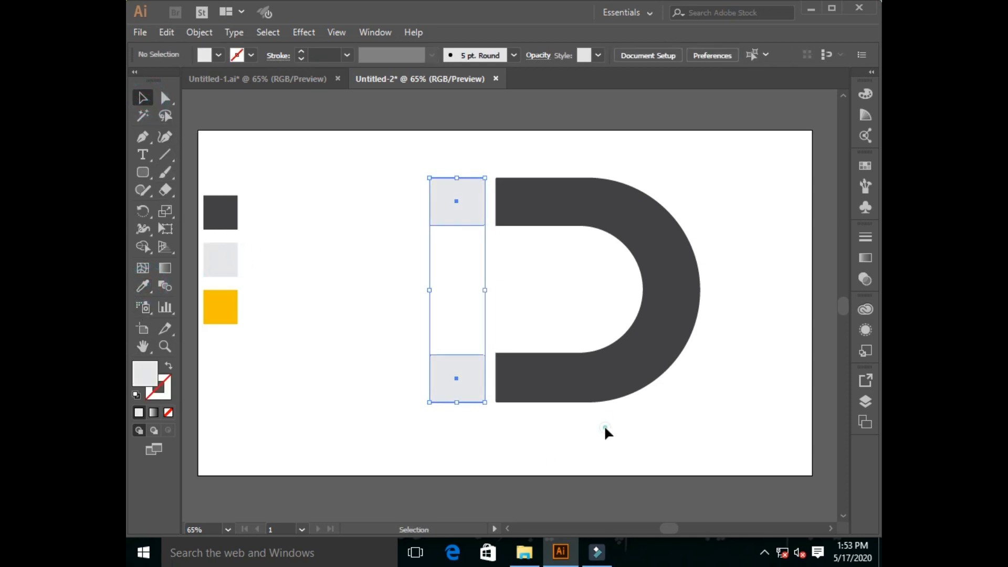
Group the dark band with its two light grey end pieces and move the group further right.
left_click_drag(698, 428, 437, 169)
right_click(582, 226)
left_click(632, 314)
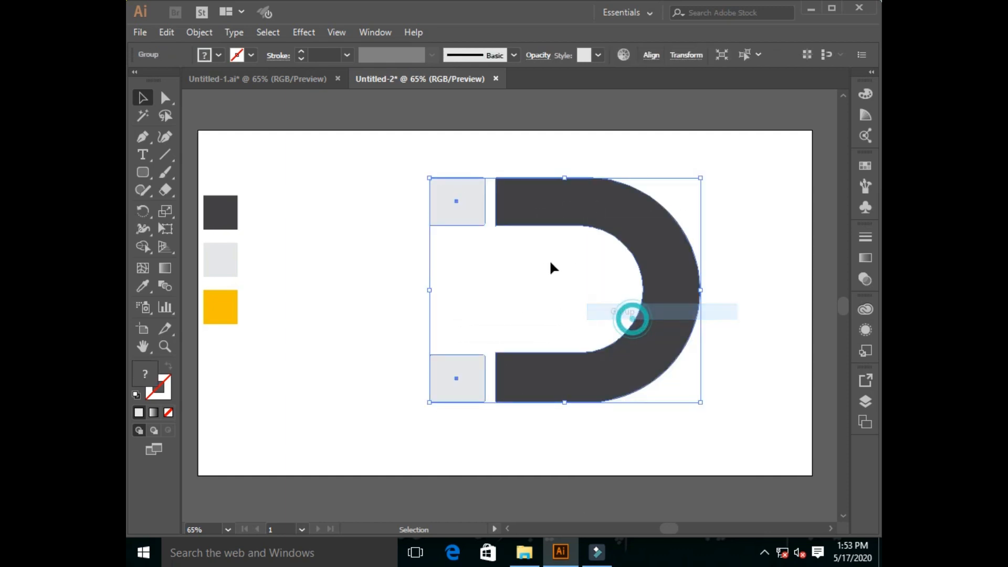
left_click_drag(558, 213, 621, 213)
left_click(567, 434)
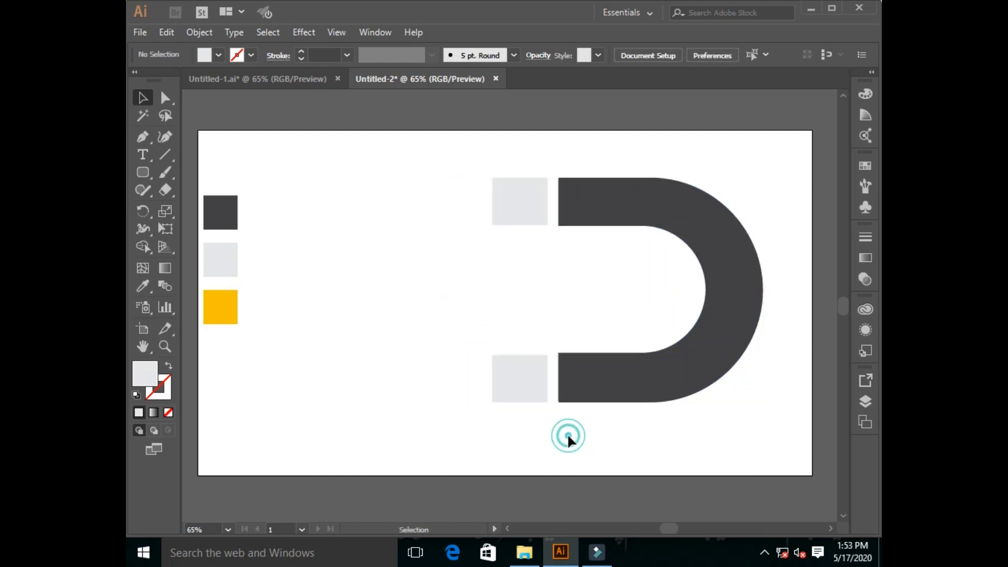
Draw a light grey square with the Rectangle tool between the colour samples and the upper end piece.
left_click_drag(142, 172, 181, 168)
left_click_drag(336, 196, 394, 252)
left_click(142, 98)
left_click(383, 285)
left_click(381, 217)
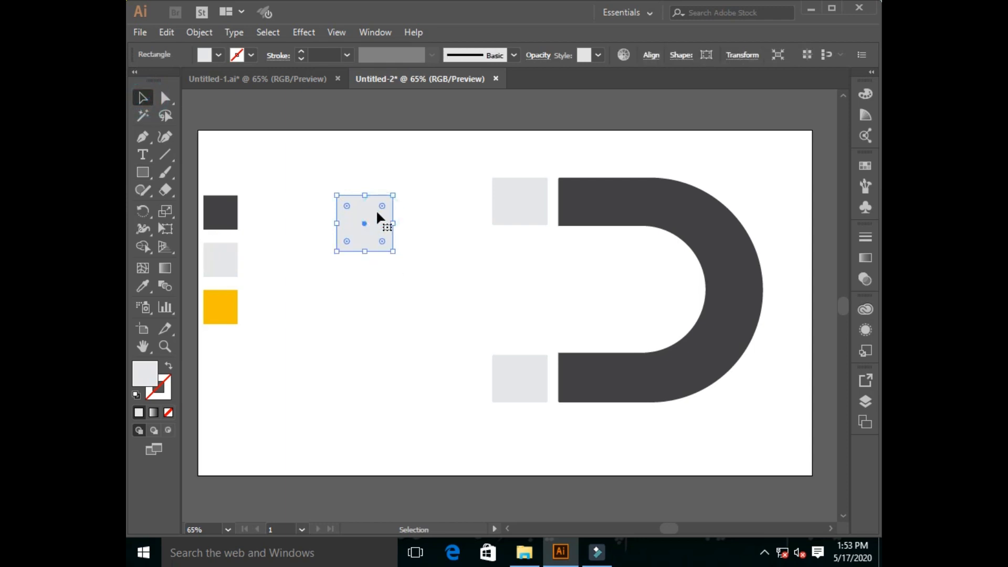
Reset the light grey square to default fill and stroke, and draw an open Pen zigzag from its top edge to its lower-left corner.
key("d")
left_click(377, 321)
left_click(142, 137)
left_click(365, 196)
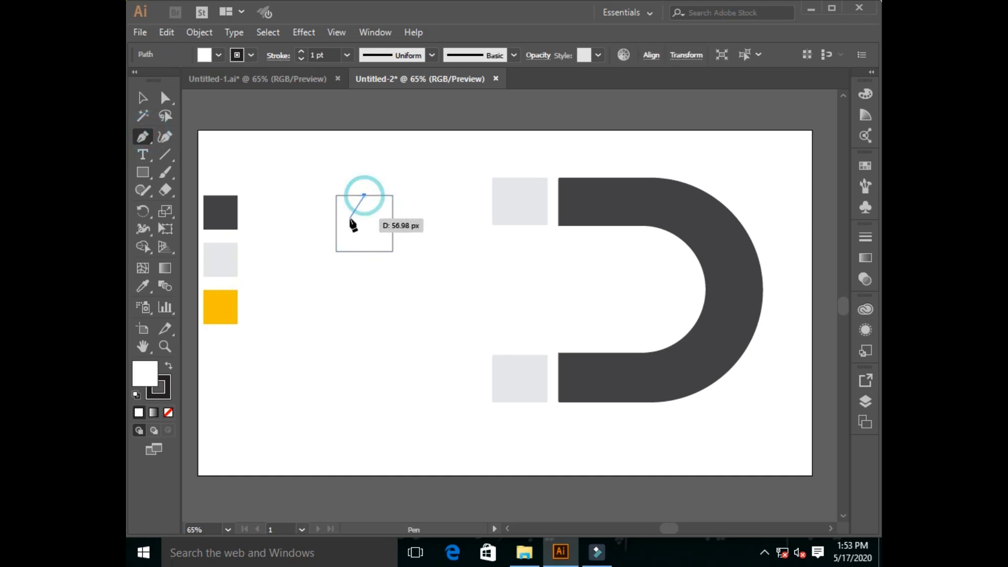
left_click(336, 224)
left_click(364, 223)
left_click(336, 252)
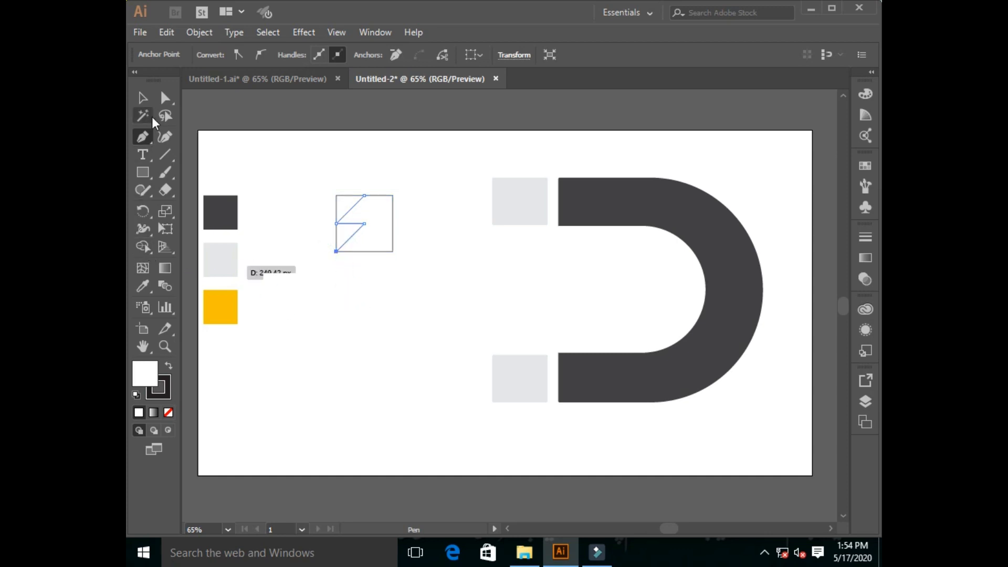
left_click(143, 97)
left_click(408, 377)
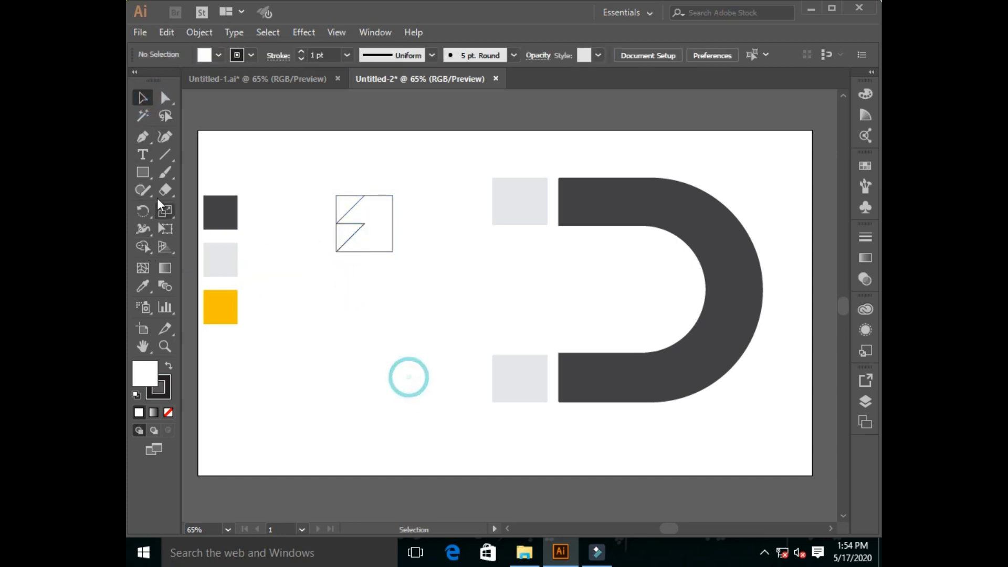
Draw a second open zigzag with the Pen tool beside the first, from the square's top edge via its right edge to its bottom edge.
left_click(143, 136)
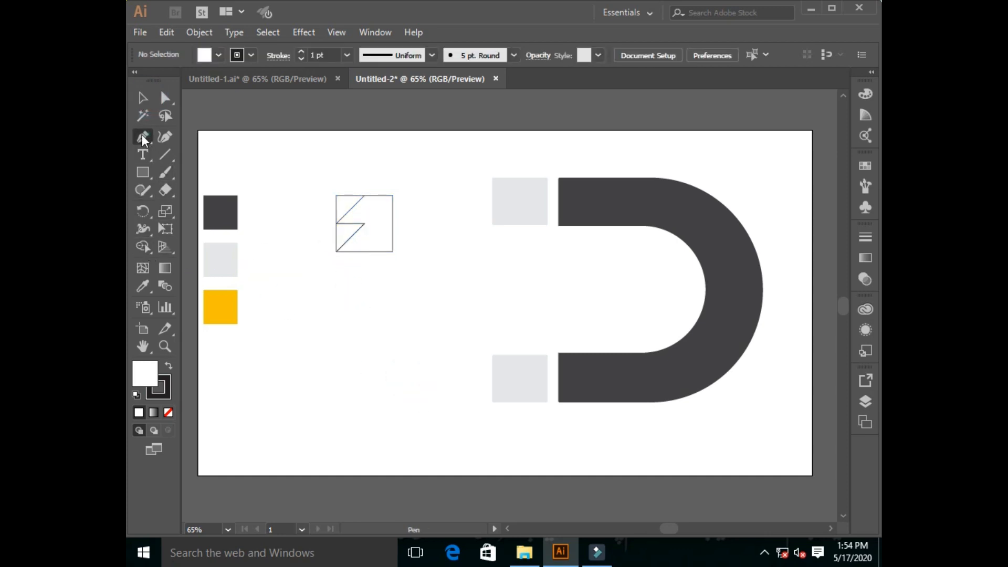
left_click(373, 195)
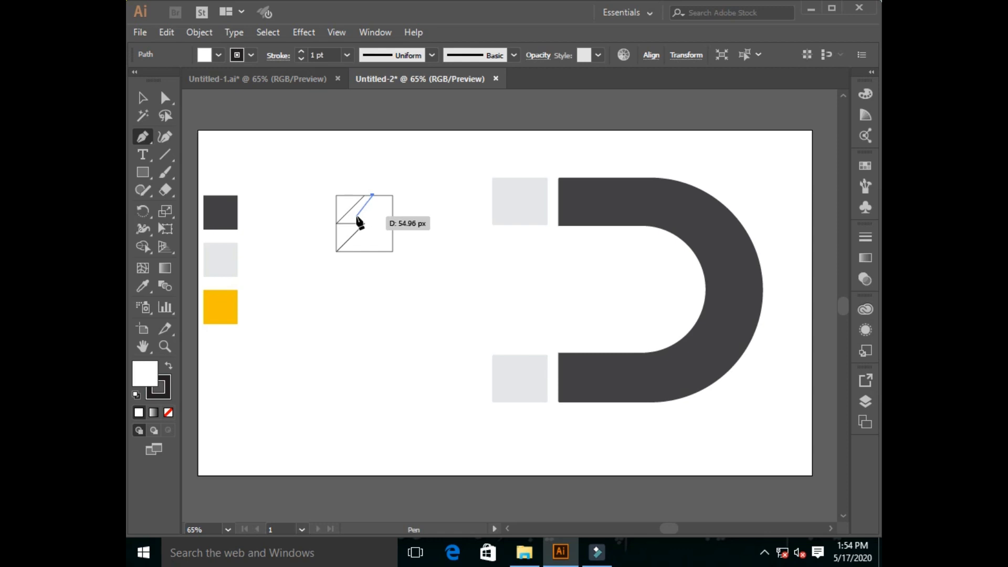
left_click(357, 216)
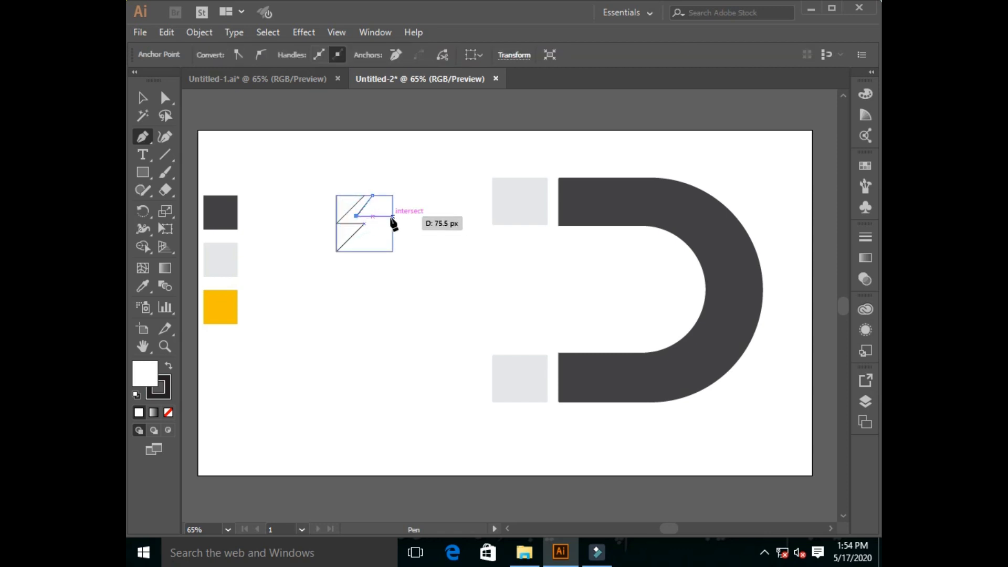
left_click(393, 216)
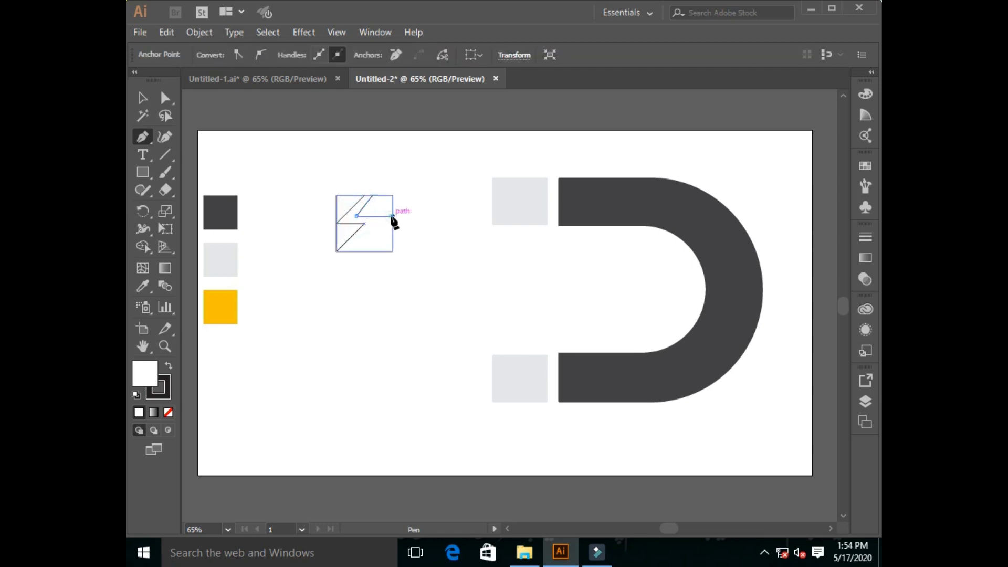
left_click(351, 251)
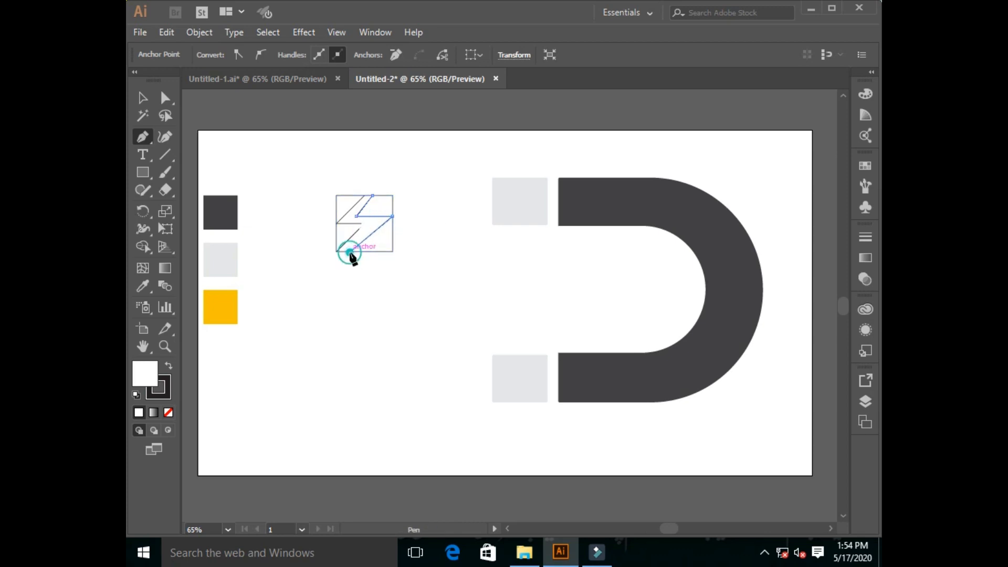
key("Escape")
left_click(143, 97)
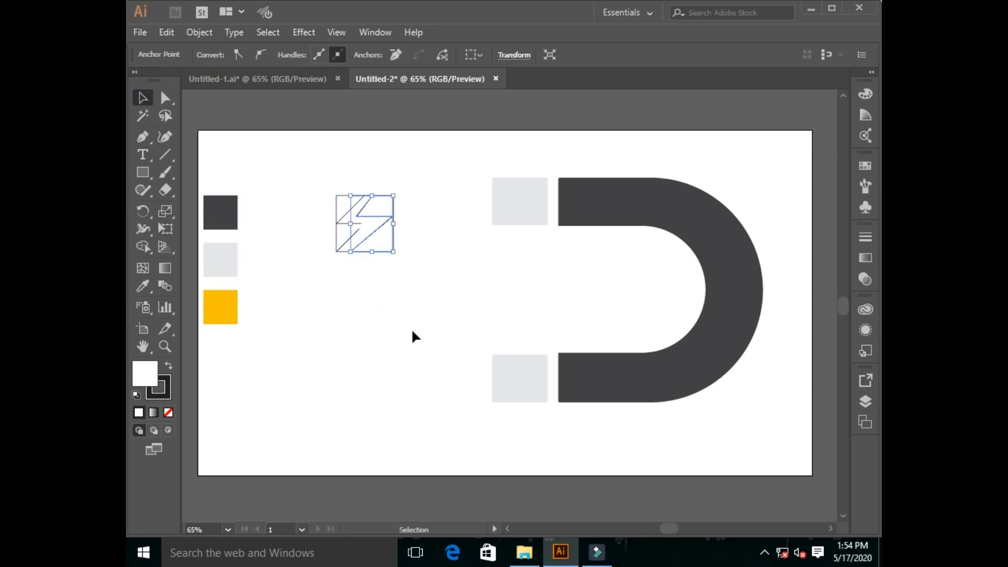
left_click(412, 331)
Move the guide square below the zigzags and remove the fill from the right-hand zigzag.
left_click_drag(395, 235, 388, 380)
left_click(405, 290)
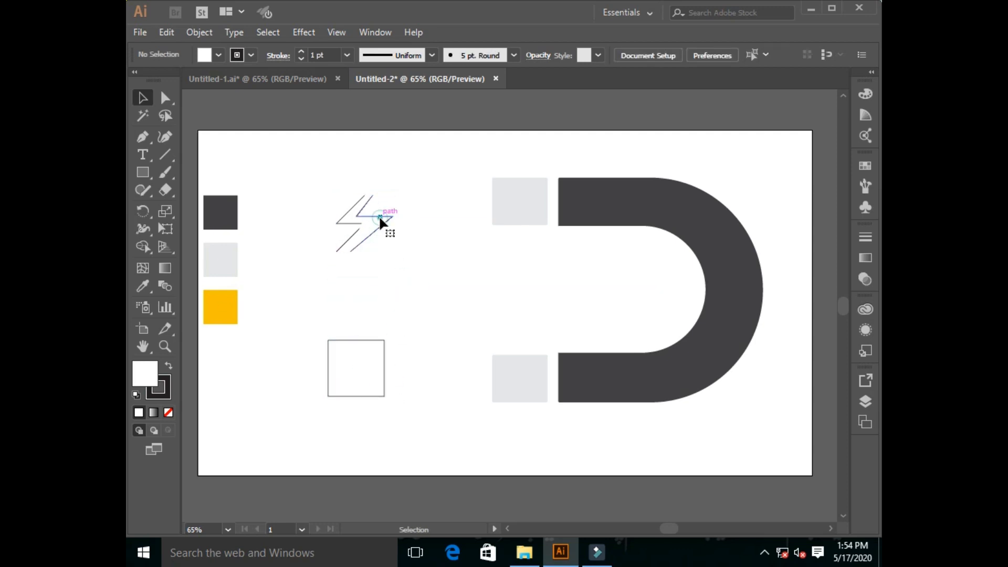
left_click(382, 223)
left_click(168, 413)
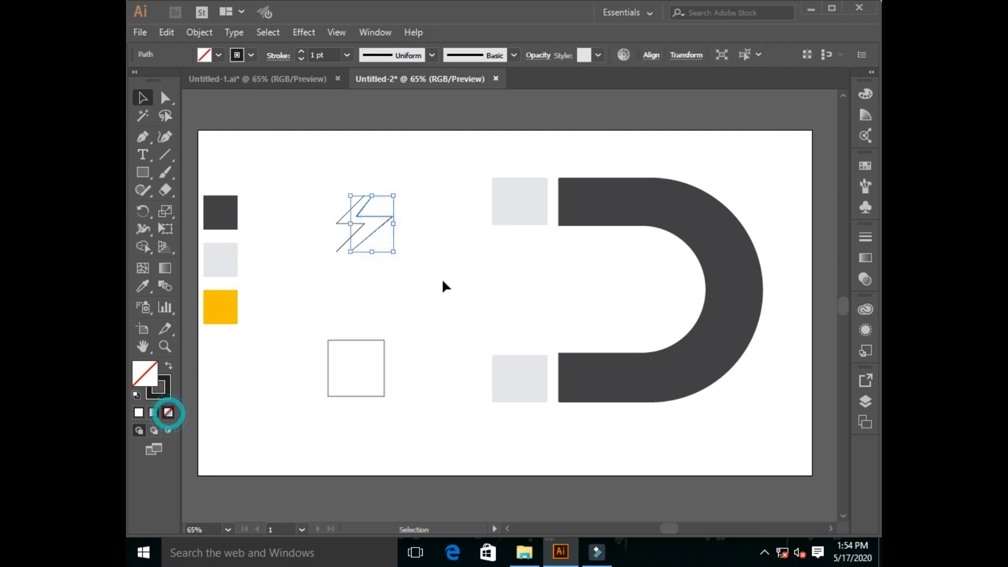
left_click(442, 278)
Average the upper end points of the two zigzags and join them into one tip.
left_click(165, 98)
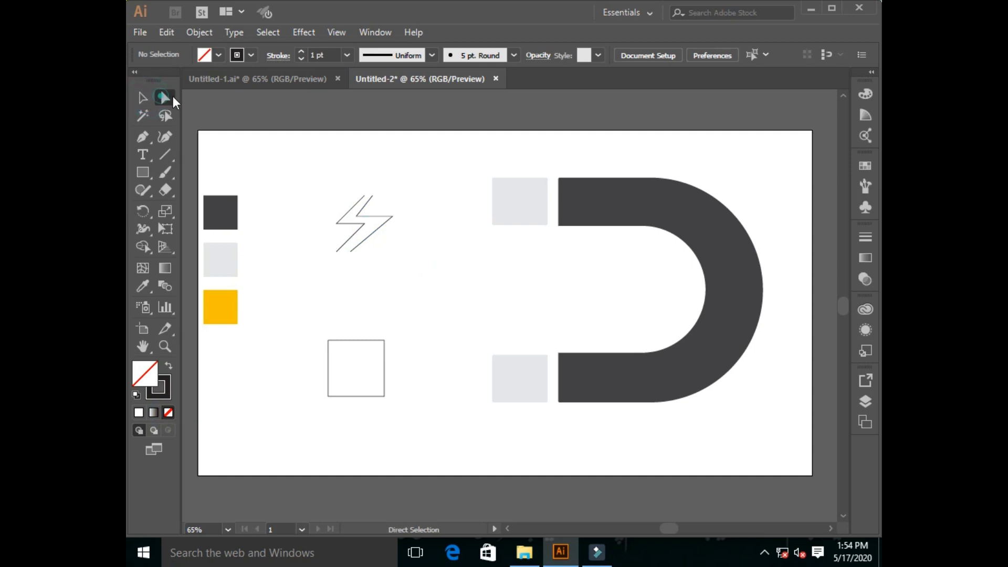
left_click_drag(389, 204, 356, 188)
right_click(370, 198)
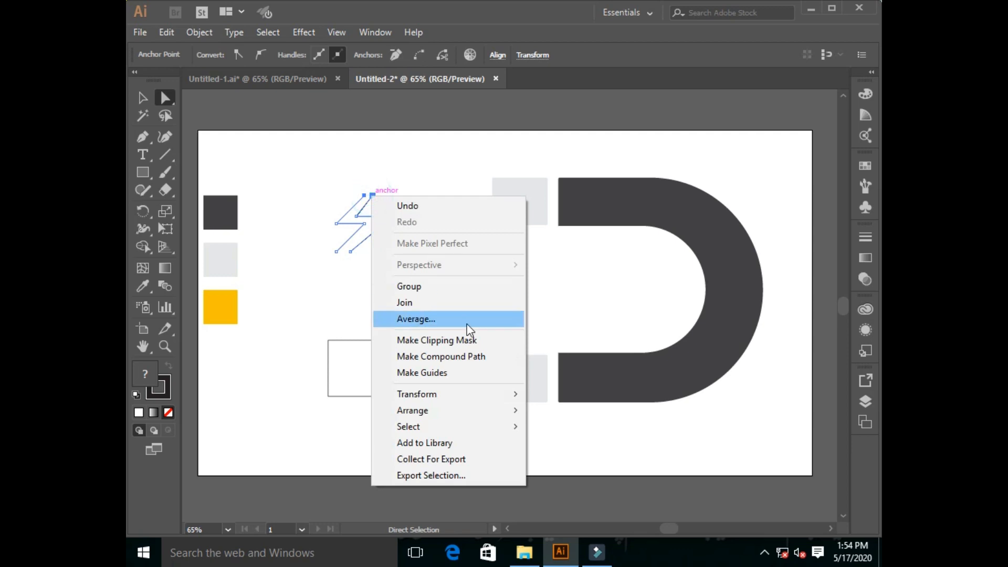
left_click(415, 318)
left_click(480, 312)
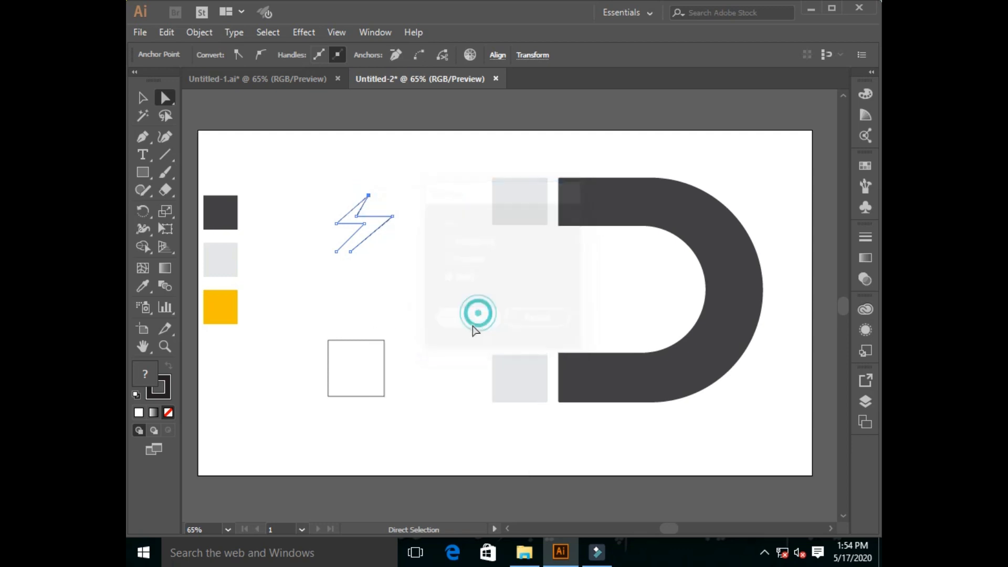
left_click(369, 196)
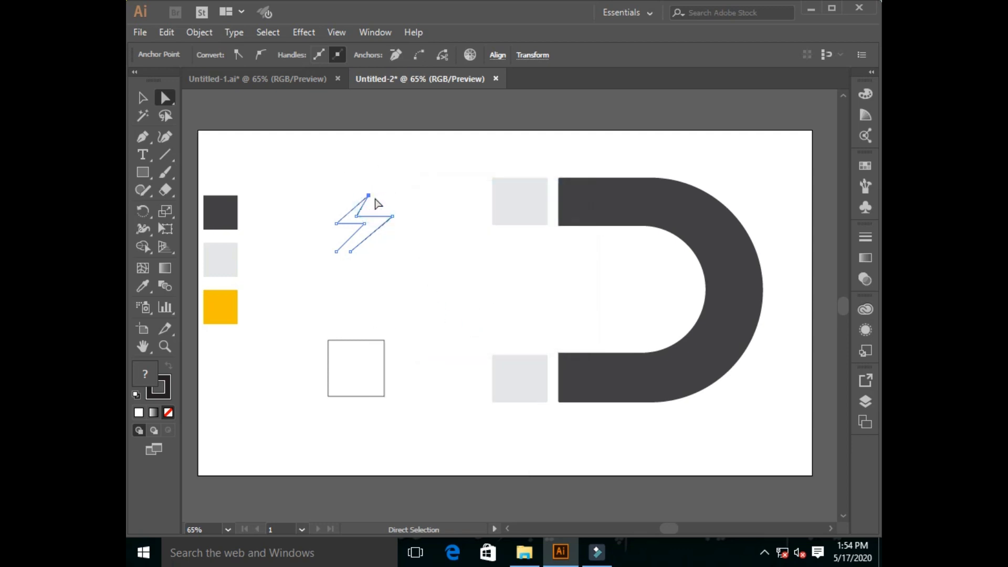
right_click(367, 195)
left_click(405, 301)
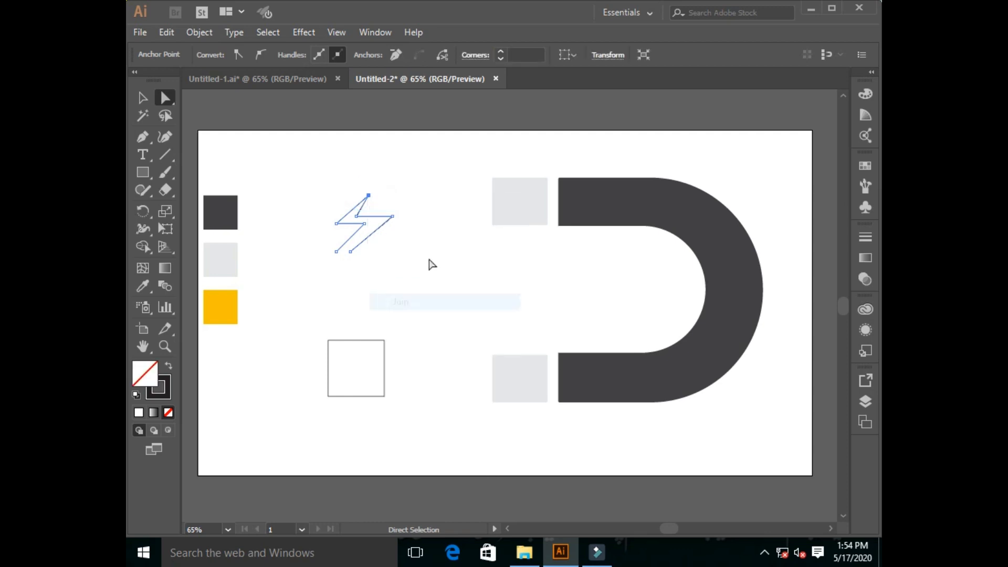
left_click(428, 260)
Average the lower end points of the zigzags and join them to close the lightning bolt.
left_click_drag(363, 268, 328, 239)
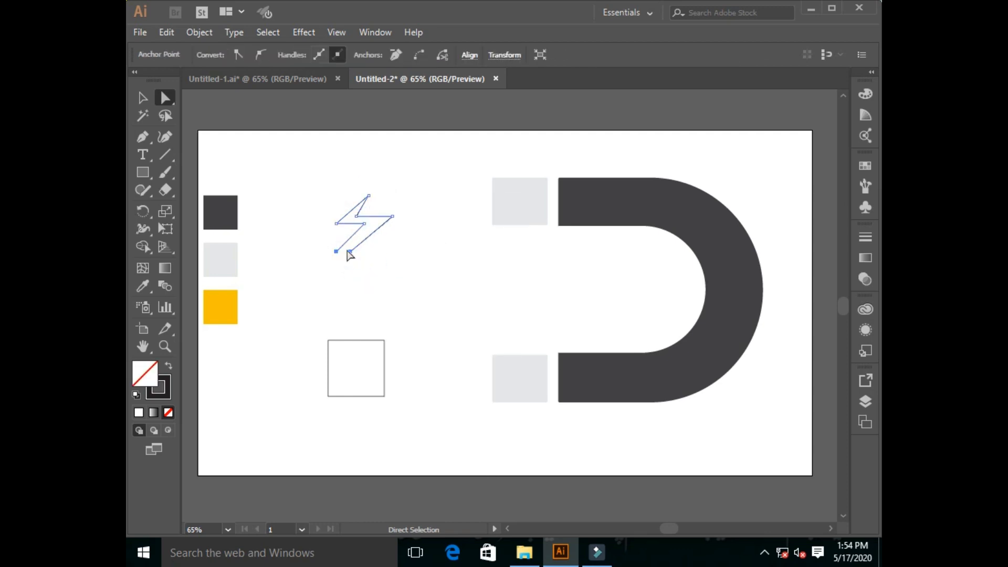
right_click(349, 255)
left_click(434, 372)
left_click(452, 327)
right_click(344, 253)
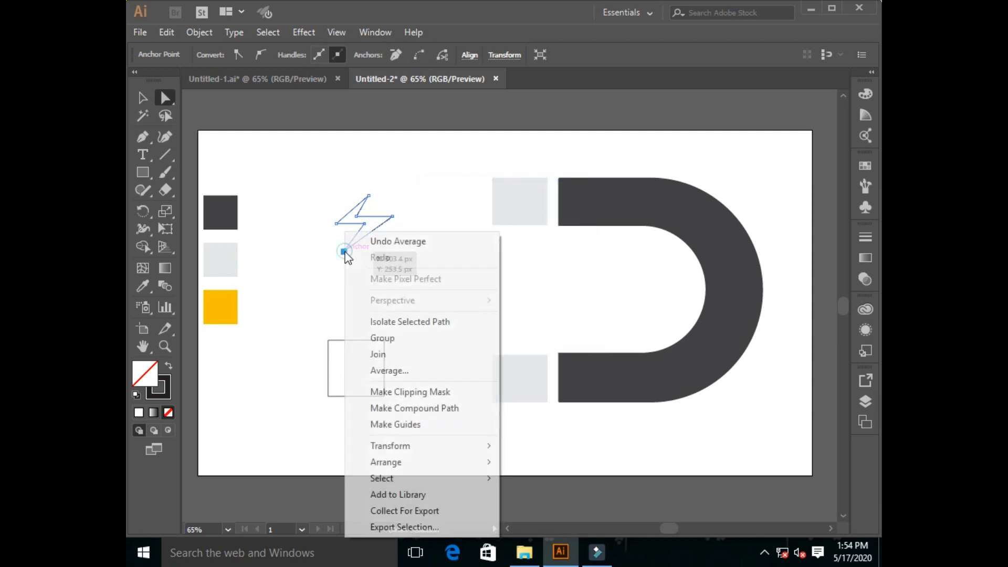
left_click(405, 354)
left_click(419, 283)
Pull the lightning bolt's outer right and left corner points slightly inward with Direct Selection.
left_click_drag(393, 216, 386, 218)
left_click(391, 227)
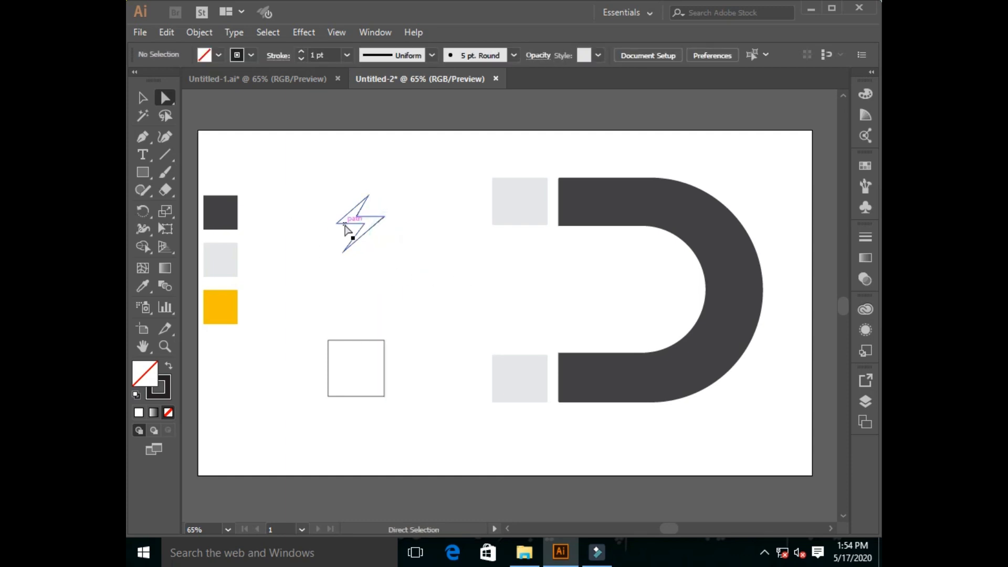
left_click_drag(337, 223, 336, 223)
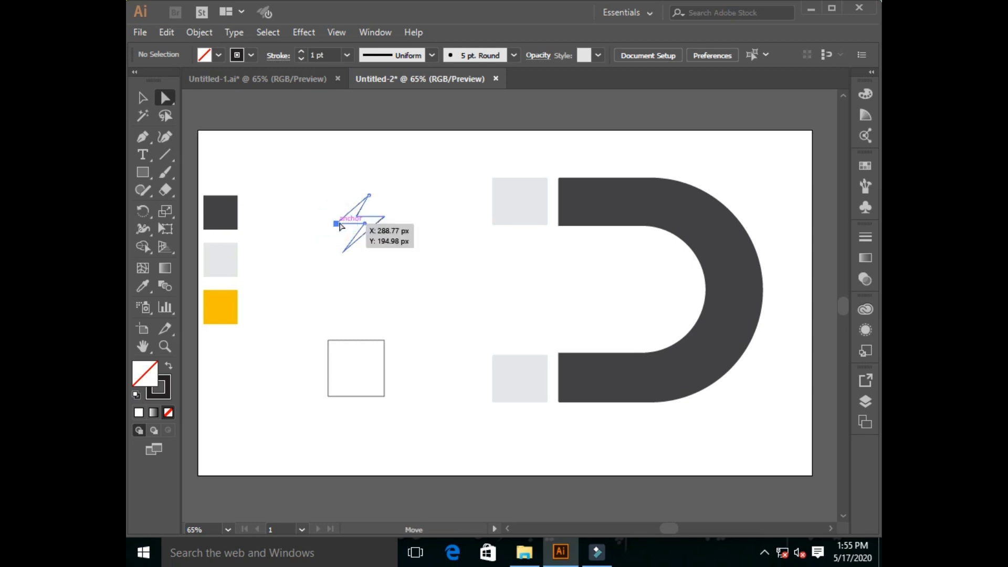
left_click_drag(343, 222, 342, 223)
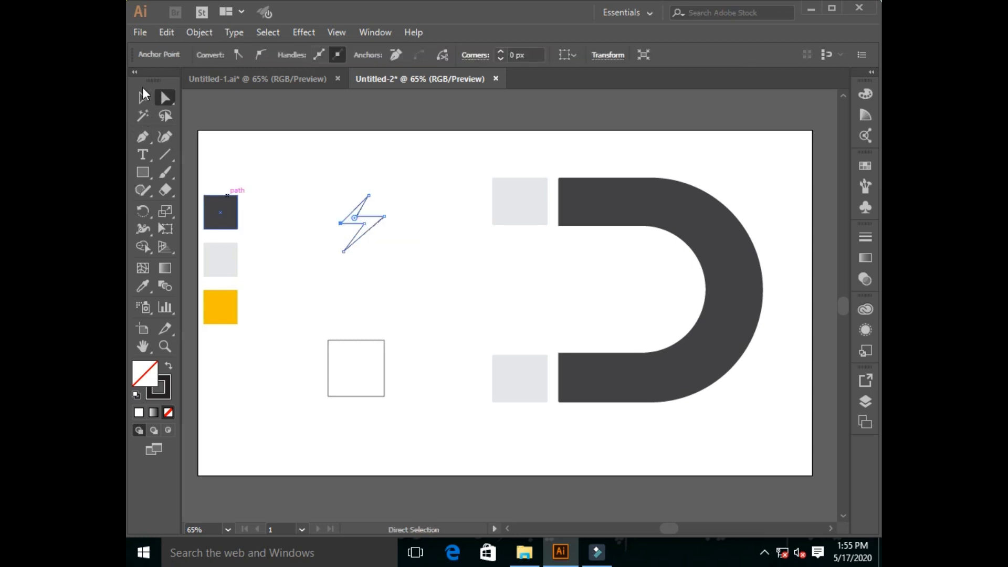
Delete the guide square below the lightning bolt.
left_click(143, 96)
left_click(406, 256)
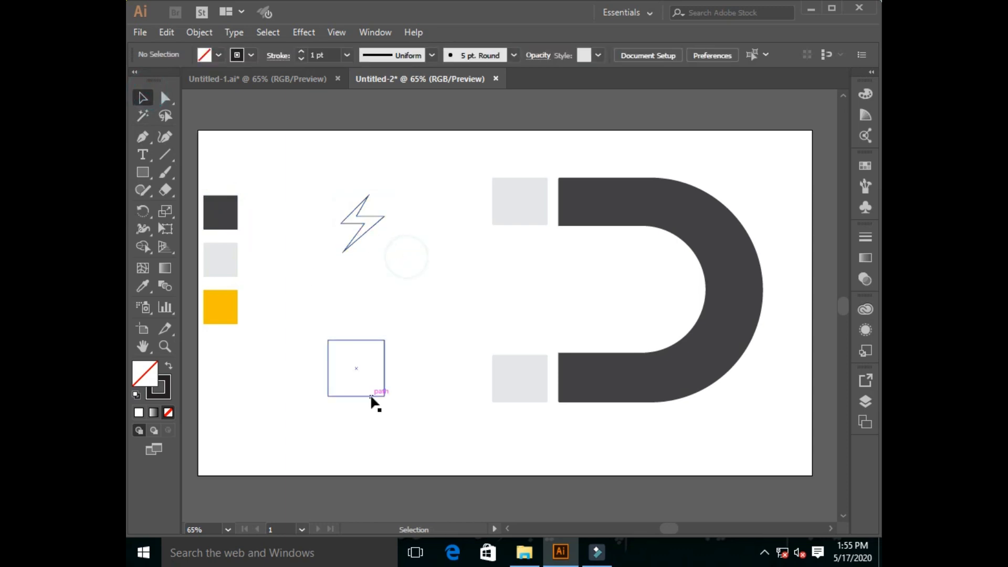
left_click(386, 384)
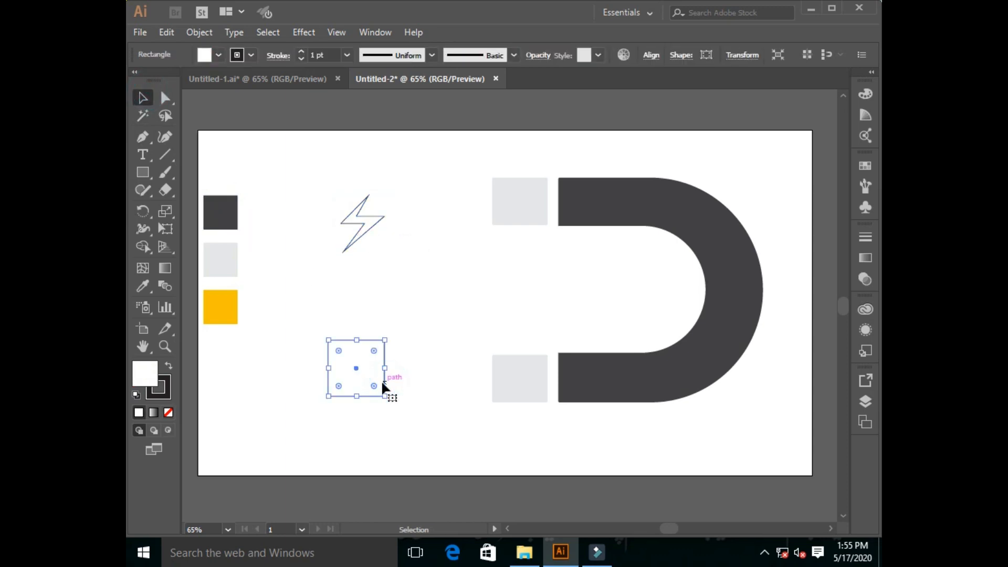
key("Delete")
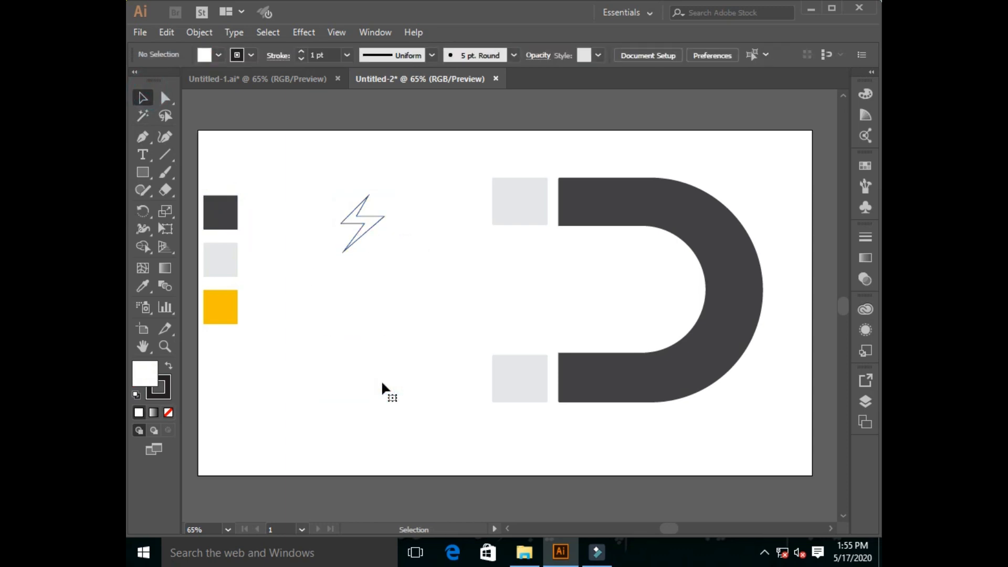
Rotate the lightning bolt about 45° clockwise and move it just left of the magnet's upper end piece.
left_click(376, 221)
left_click_drag(386, 189, 405, 203)
left_click(373, 218)
left_click_drag(363, 223, 439, 204)
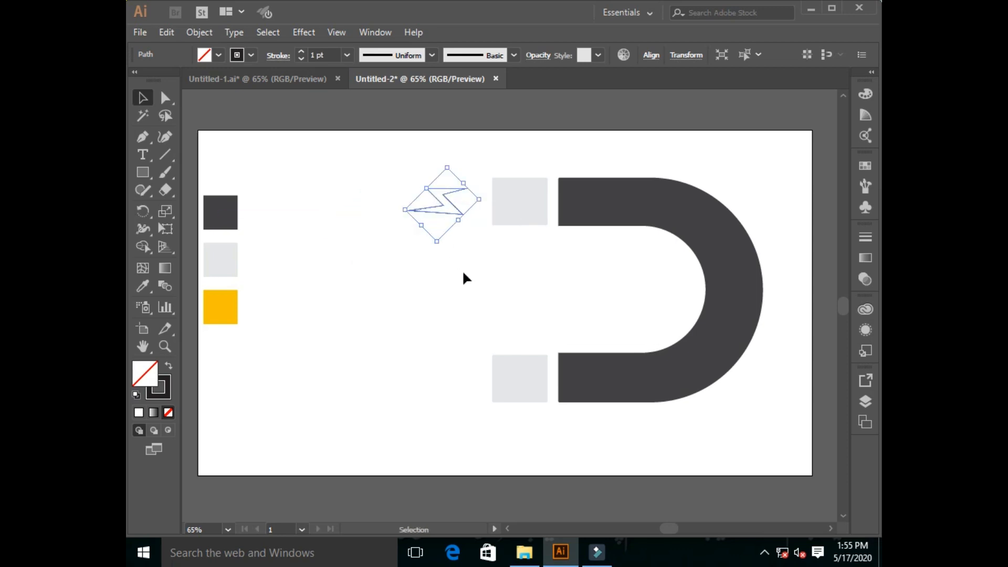
left_click(460, 272)
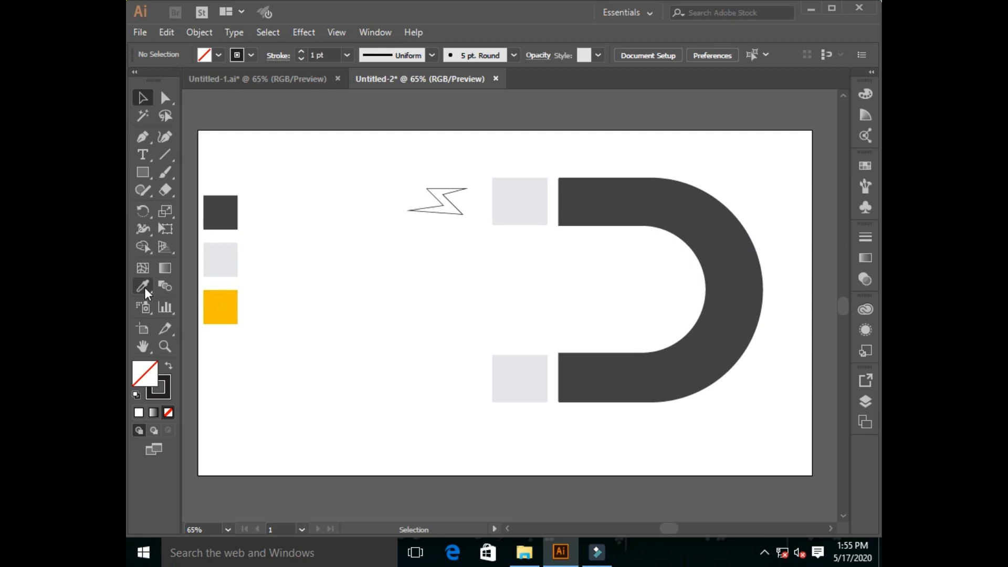
Apply the yellow sample square's colour to the lightning bolt with the Eyedropper.
left_click(447, 203)
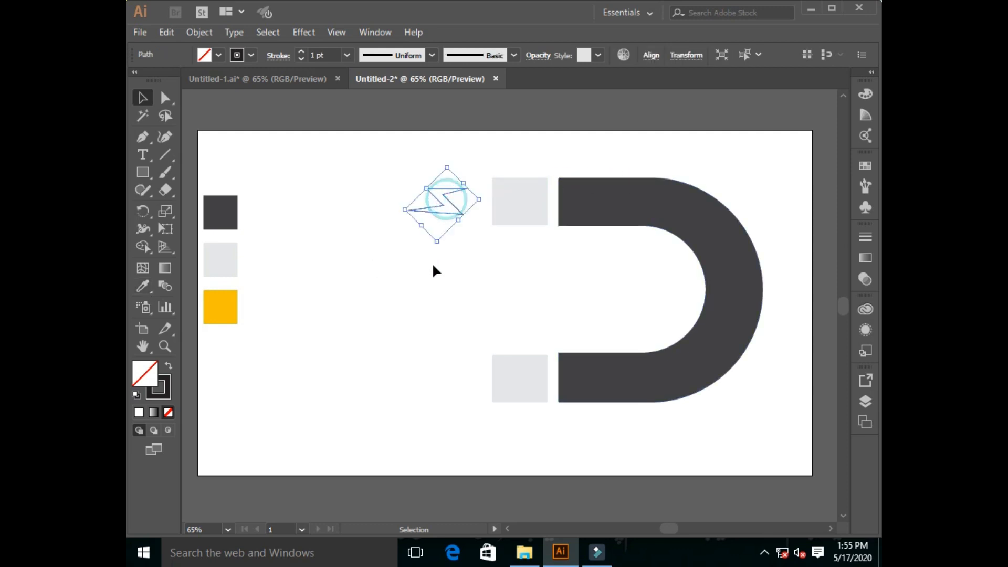
left_click(139, 289)
left_click(221, 309)
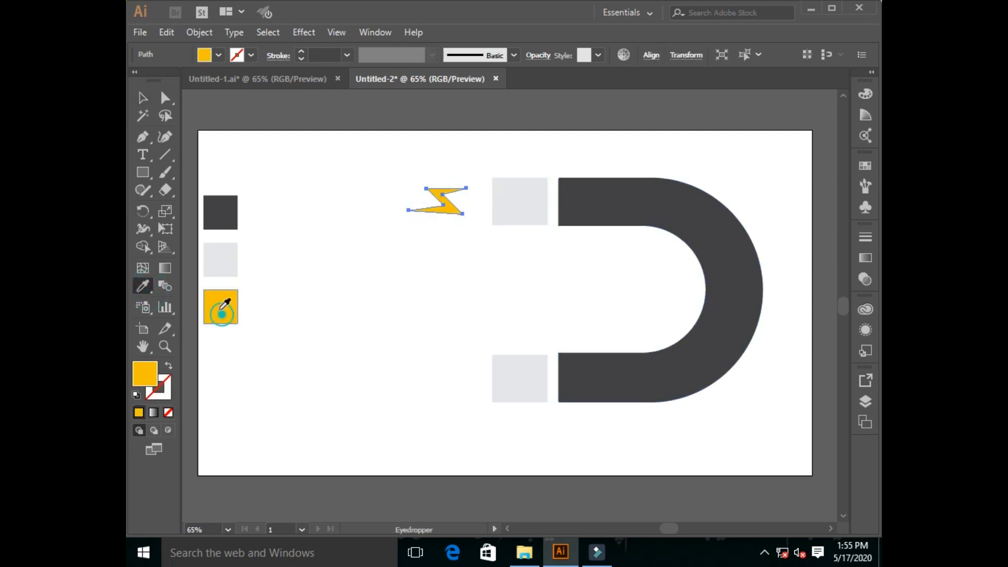
left_click(141, 99)
left_click(446, 358)
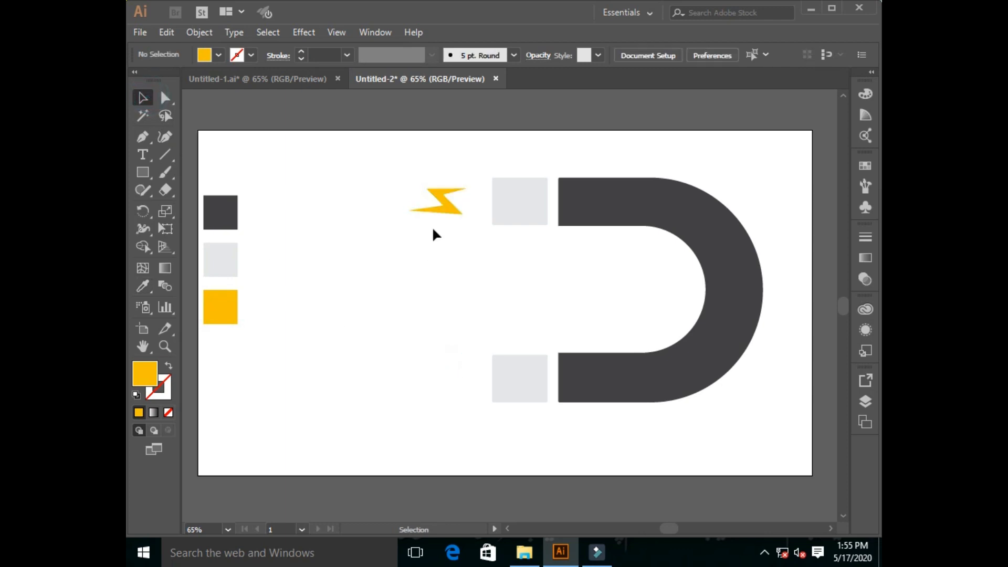
Duplicate the yellow bolt twice, placing one copy midway between the magnet's arms further left and one beside the lower end piece.
left_click_drag(446, 210, 424, 291)
left_click(465, 414)
left_click(484, 415)
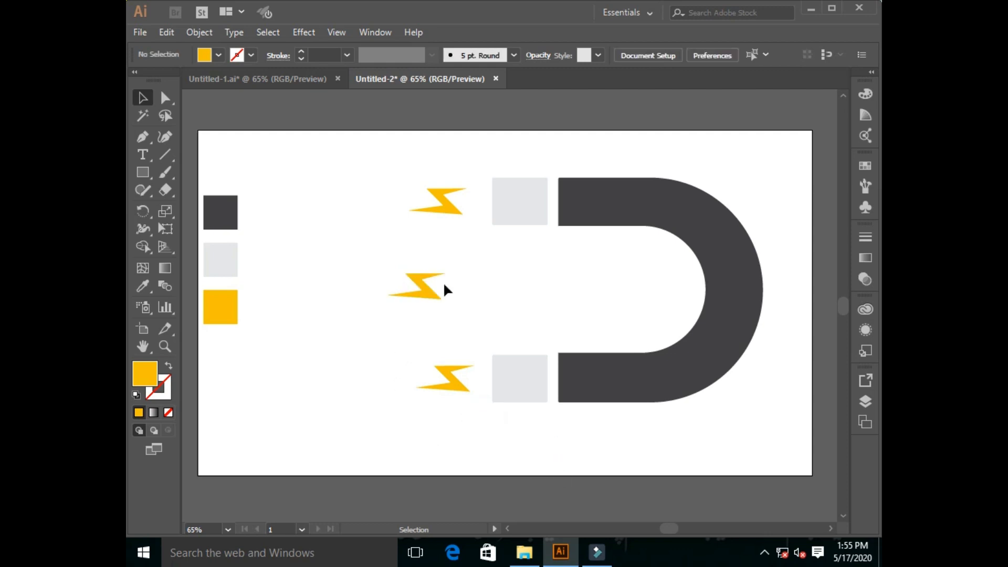
left_click_drag(730, 447, 352, 180)
right_click(484, 203)
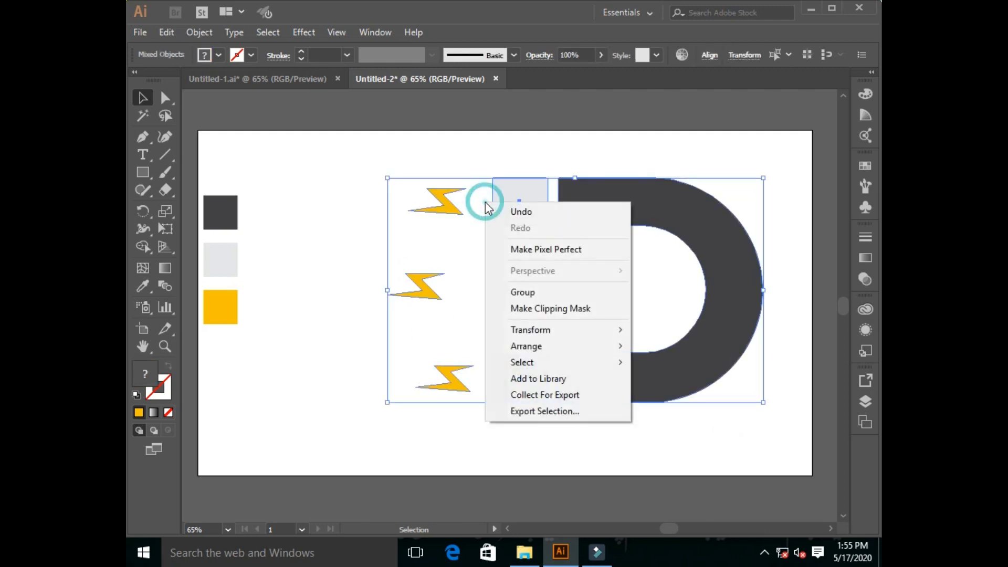
left_click(543, 291)
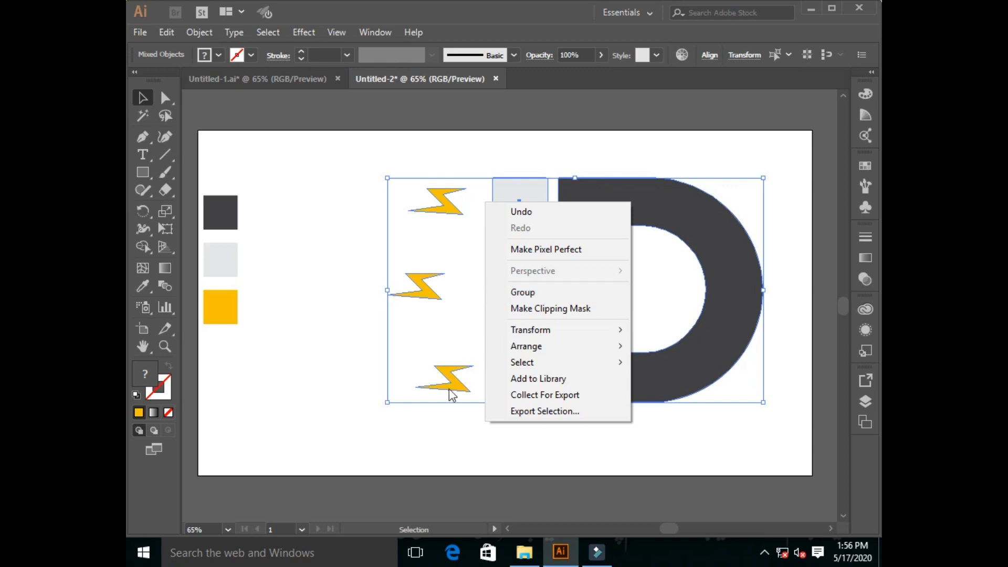
left_click(442, 415)
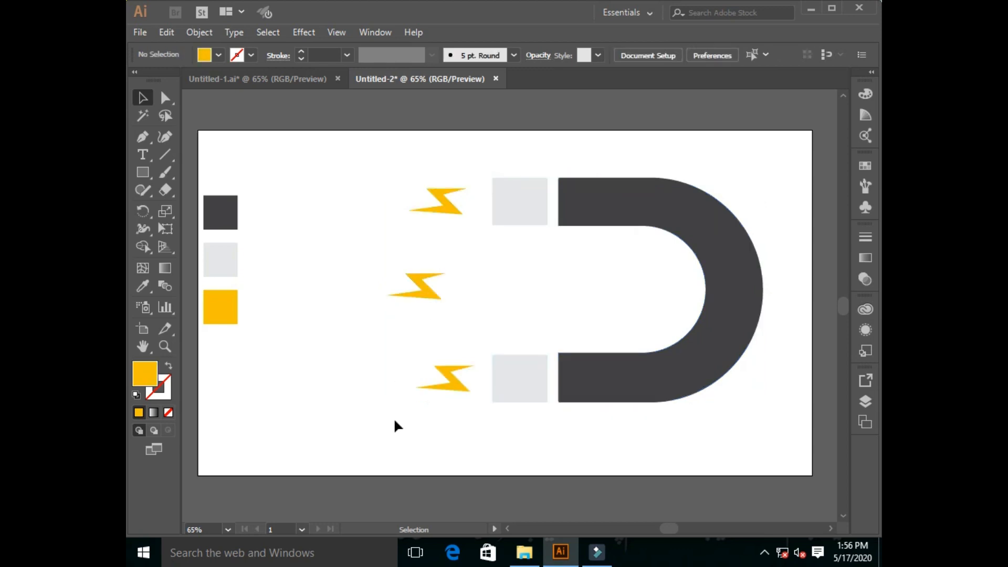
Group the magnet together with its three yellow lightning bolts.
left_click_drag(729, 446, 411, 175)
right_click(535, 208)
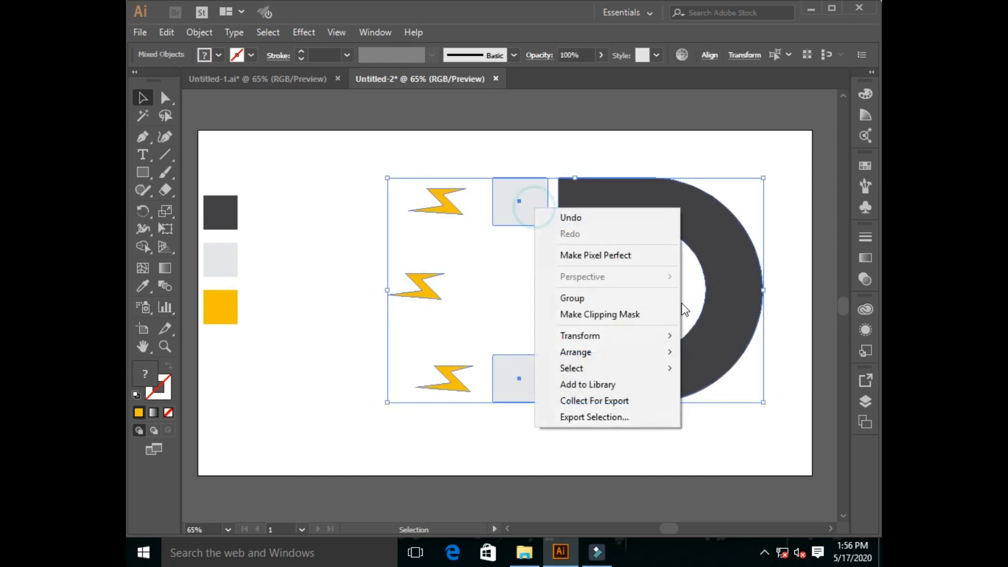
left_click(592, 297)
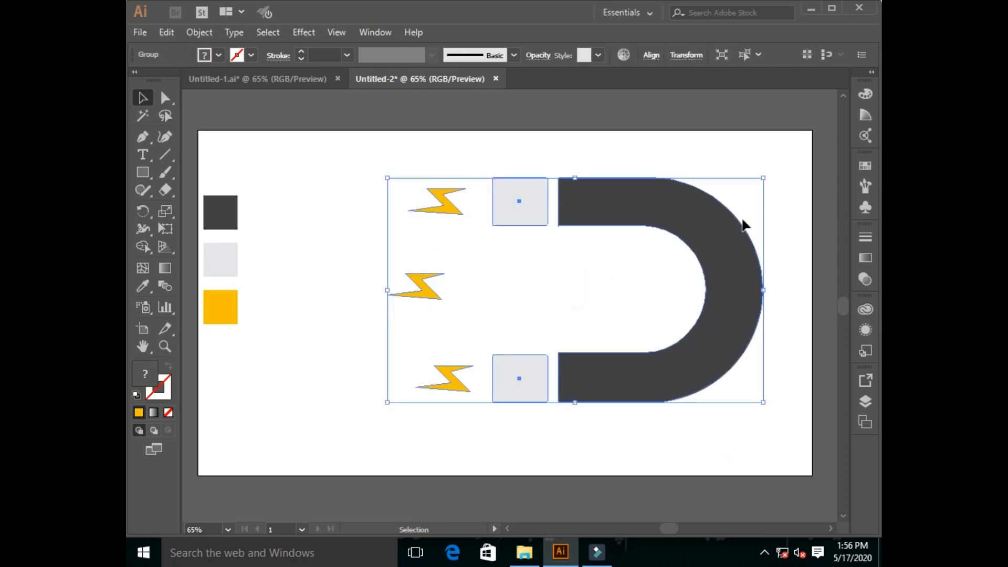
Scale the magnet group down slightly, rotate it about 180° so its arms point right, and place it beside the colour sample squares.
left_click_drag(763, 178, 703, 214)
left_click_drag(647, 248, 563, 236)
left_click_drag(619, 191, 625, 296)
left_click(578, 257)
left_click_drag(615, 191, 342, 366)
left_click(694, 382)
left_click(670, 391)
Add a placeholder text object to the right of the lightning bolts and enlarge it to nearly reach the artboard's right edge.
left_click(145, 155)
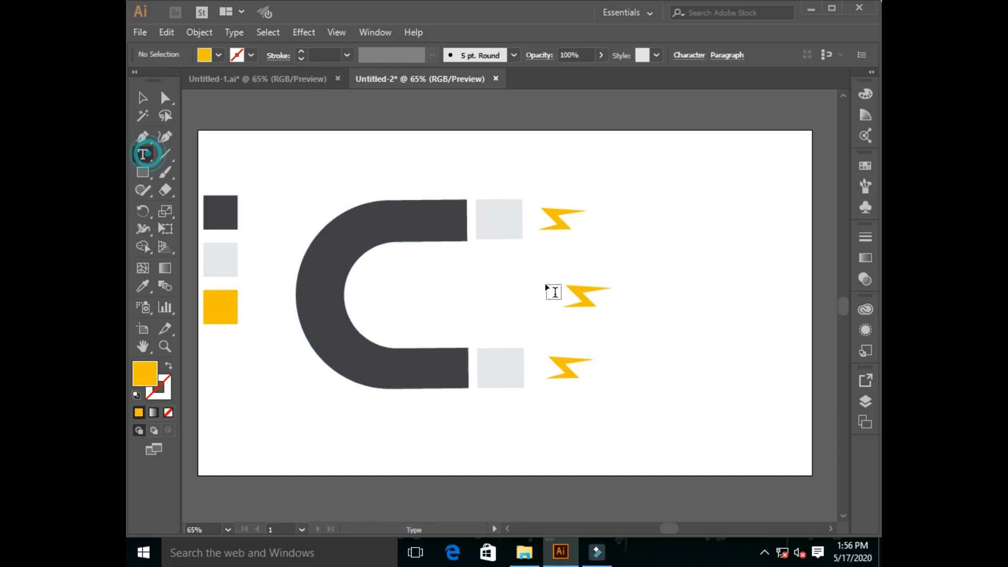
left_click(648, 265)
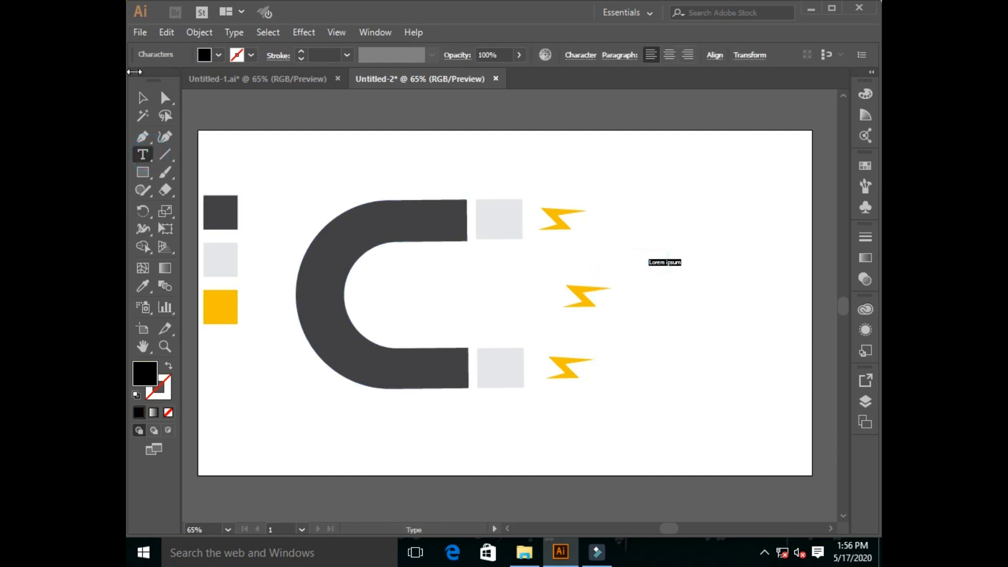
left_click(142, 98)
left_click_drag(682, 270, 801, 299)
Replace the placeholder text with the two-line caption "Magnet Draw" / "To Vector Art".
double_click(765, 290)
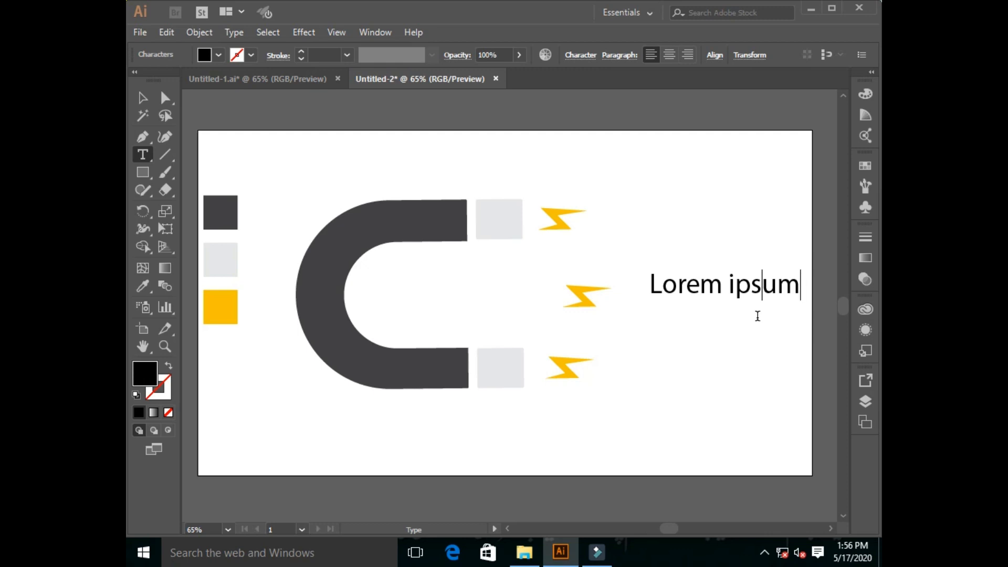
key("ctrl+a")
key("BackSpace")
type("Mag")
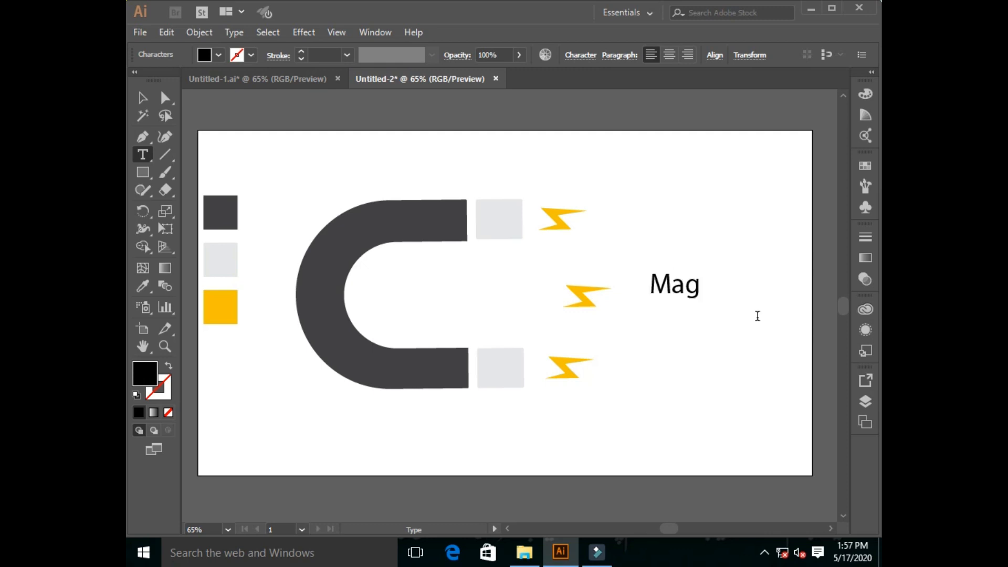
type("net Draw ")
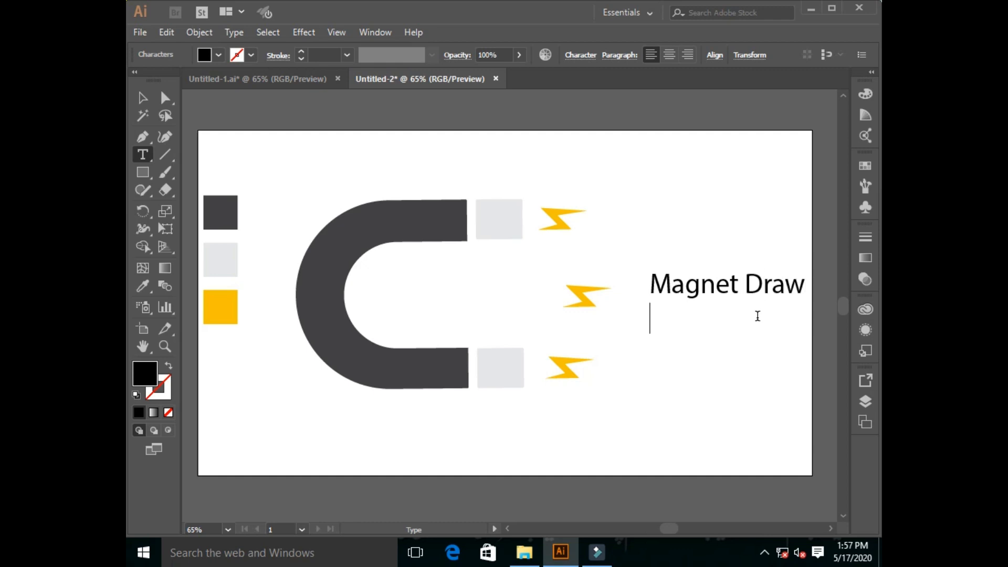
type("To Vec")
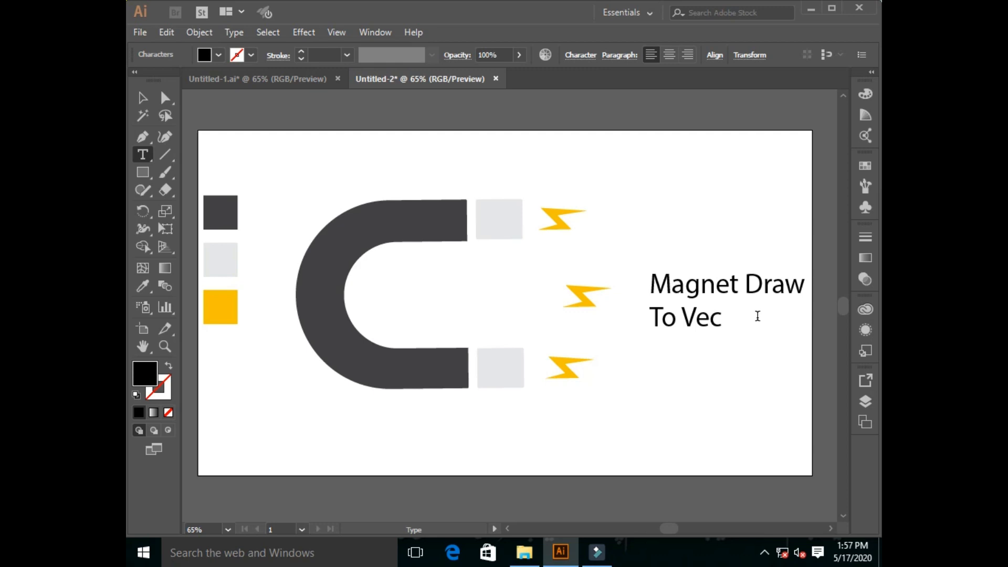
type("tor Art")
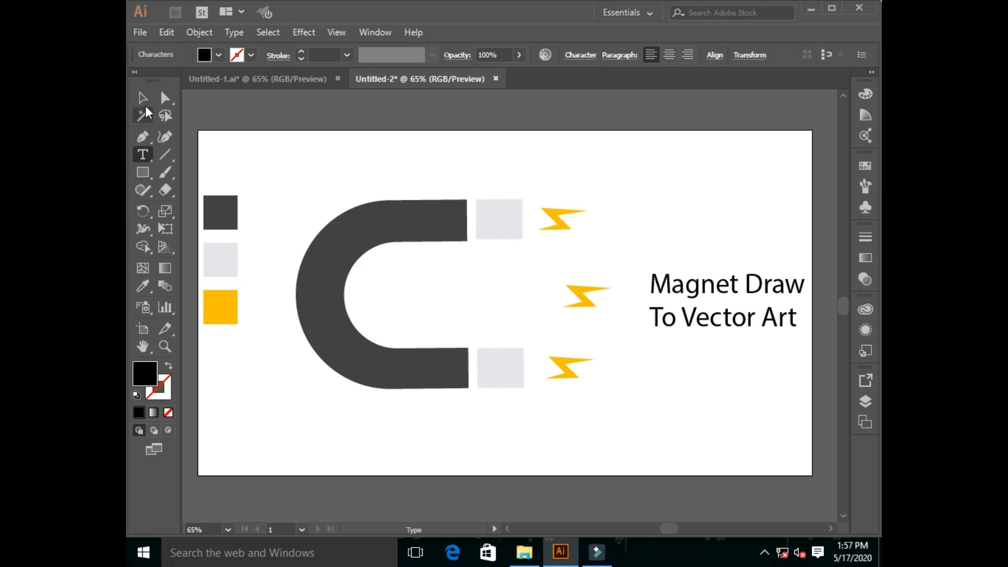
Move the caption slightly up and left, closer to the lightning bolts, and enlarge it a little.
left_click(142, 98)
left_click(720, 414)
left_click_drag(705, 292, 686, 286)
left_click(689, 352)
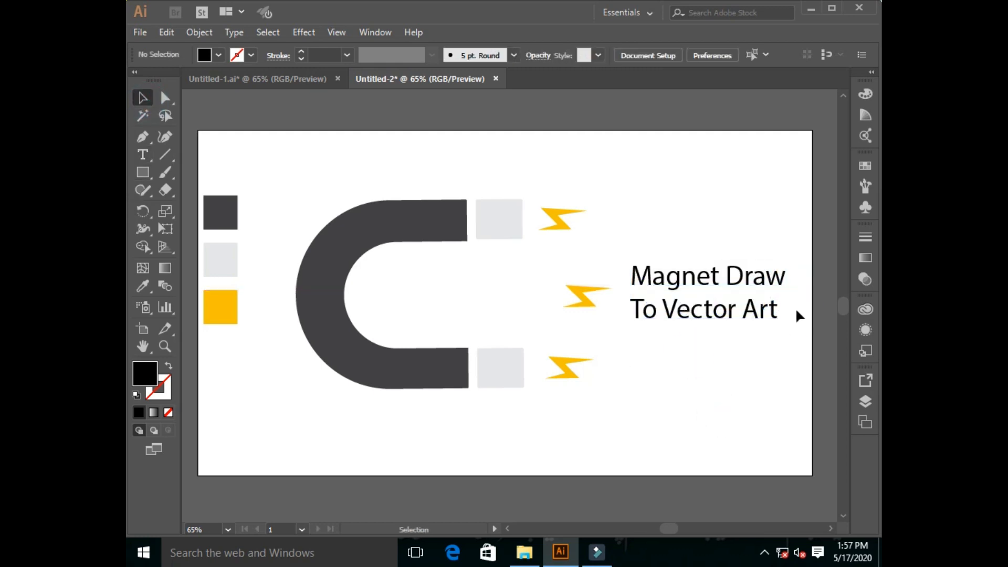
left_click(775, 313)
left_click_drag(790, 327, 796, 333)
left_click(781, 382)
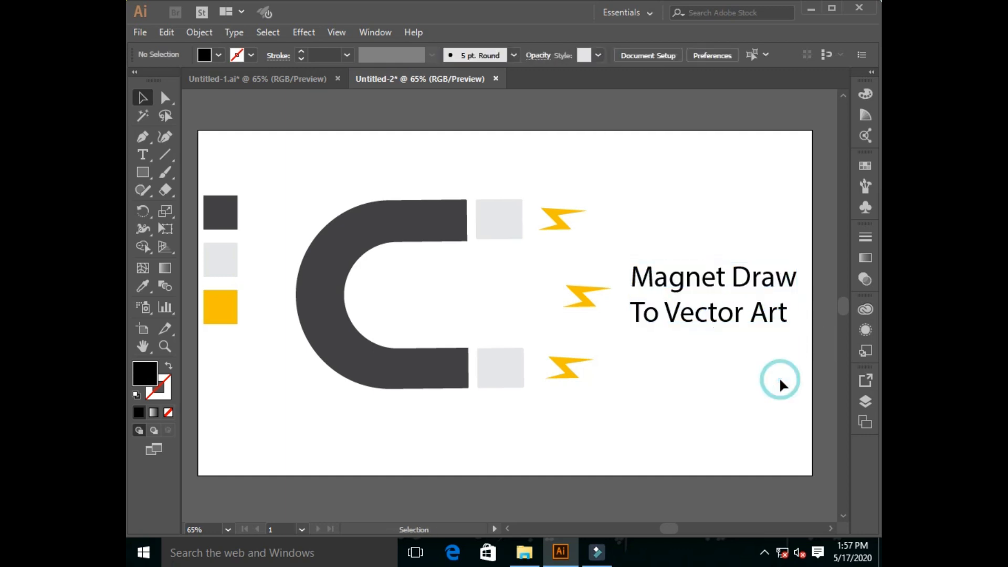